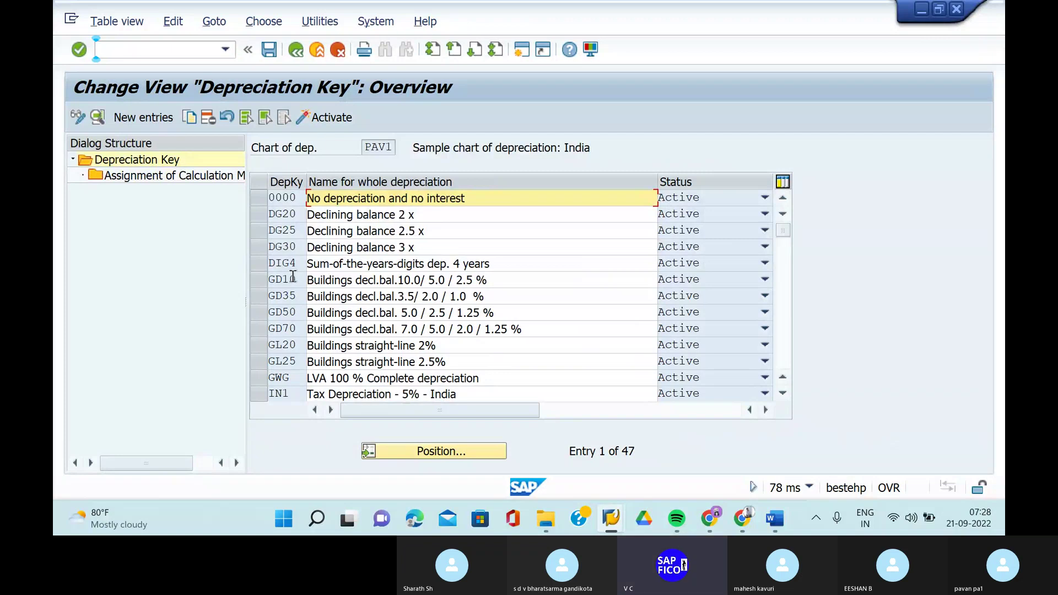
Start a new entry in the Depreciation Key overview and enter PAV1 as its depreciation key.
left_click(186, 51)
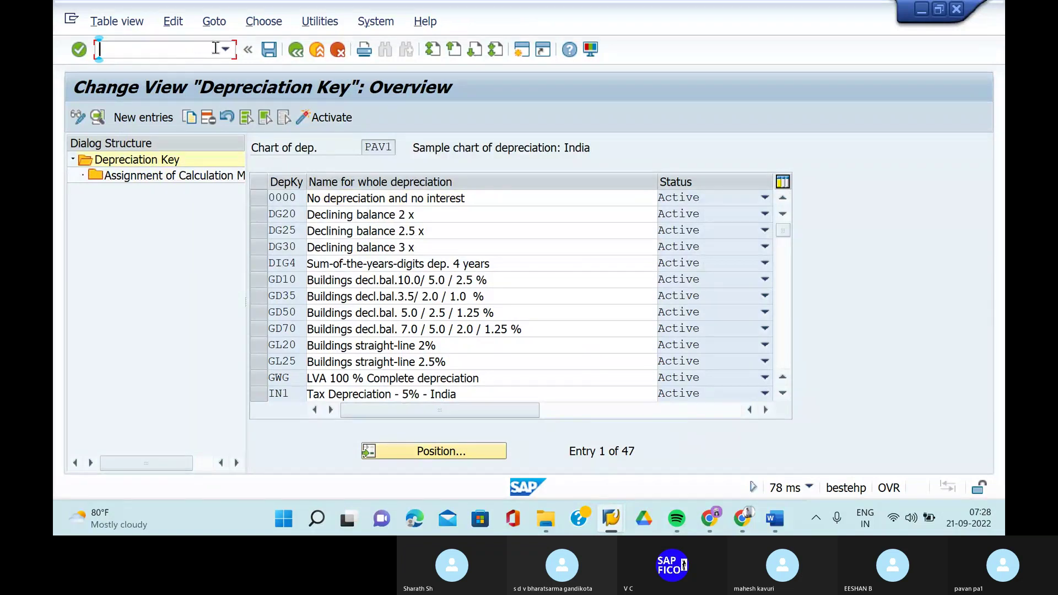
left_click(226, 50)
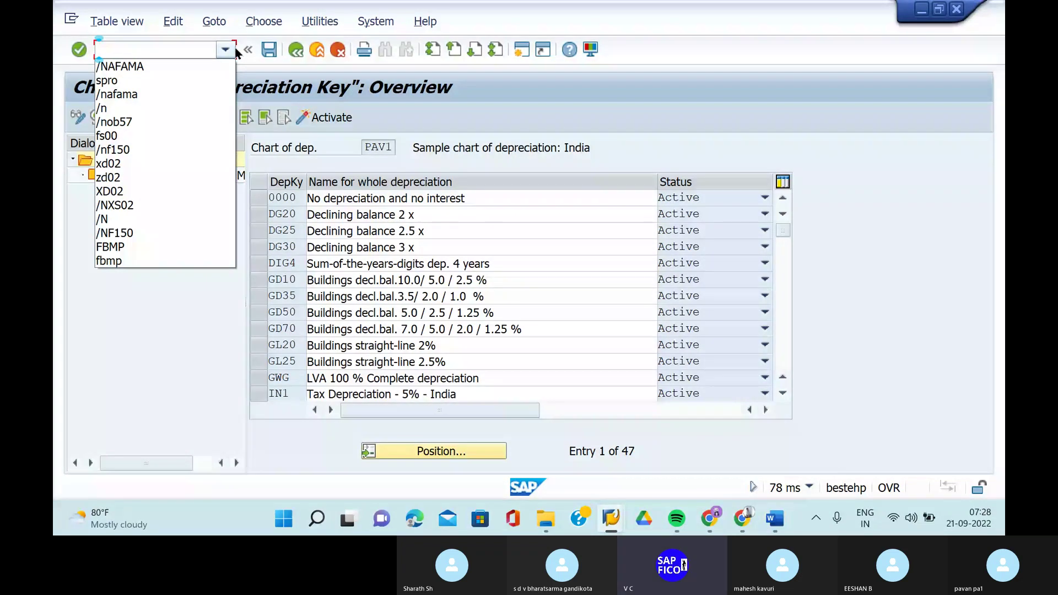
left_click(156, 121)
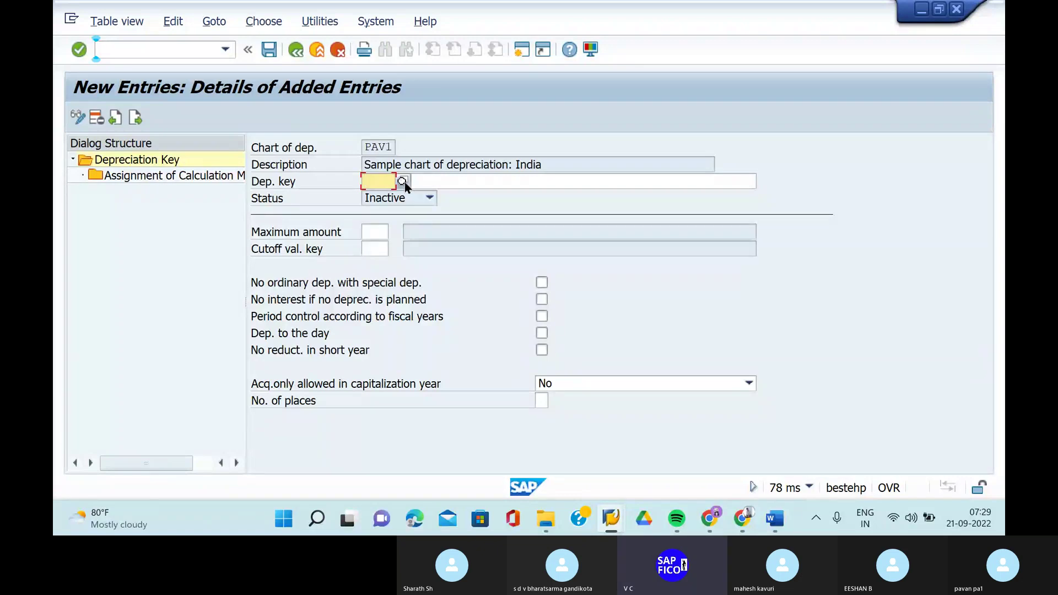
type("PA")
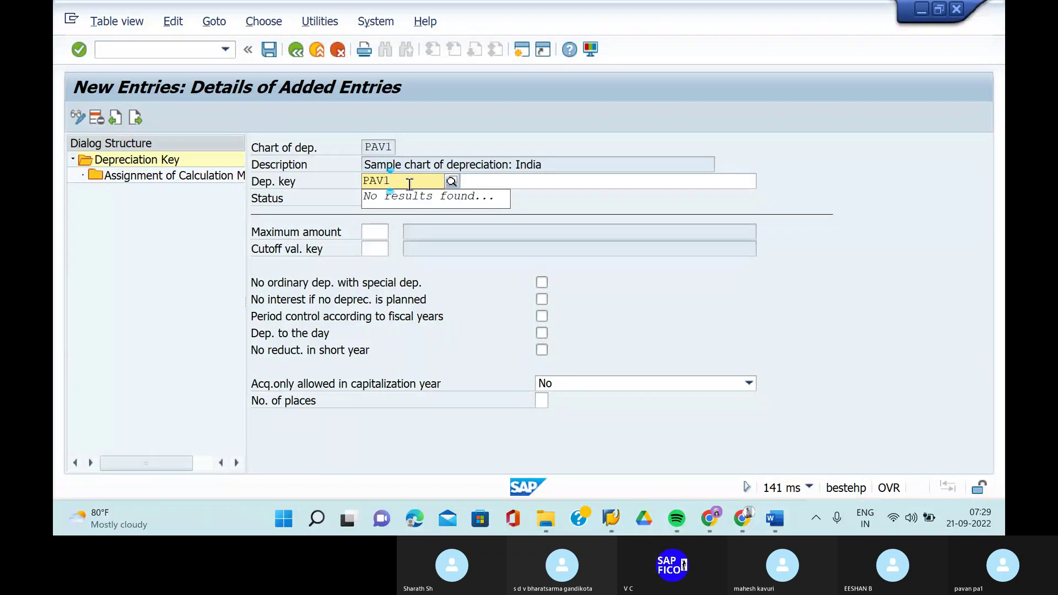
type("V1")
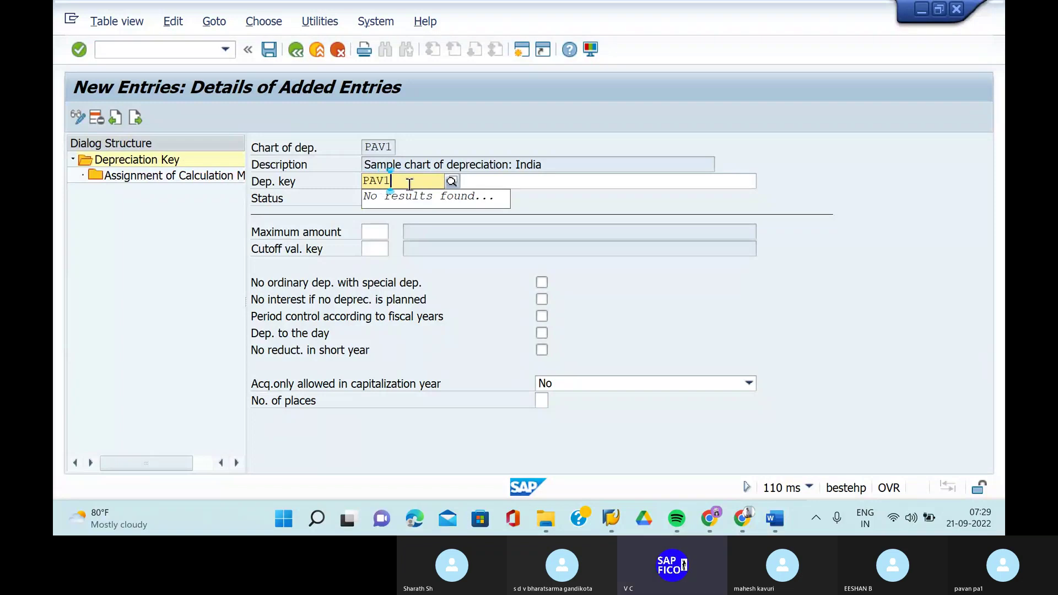
Enter 7% DEPRECIATION ON SLM as the description of depreciation key PAV1.
left_click(518, 180)
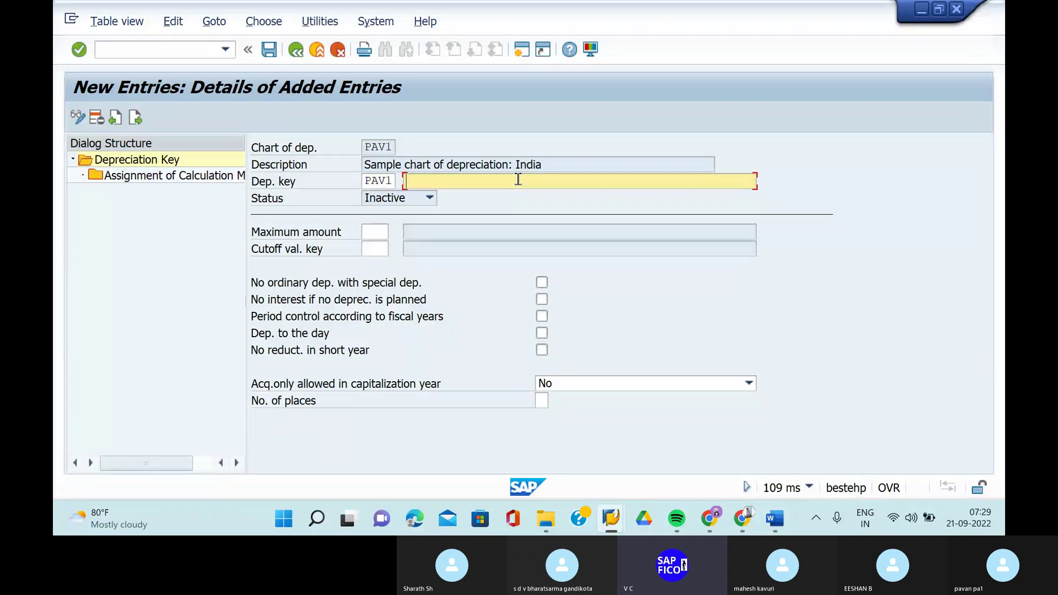
type("7% DEP")
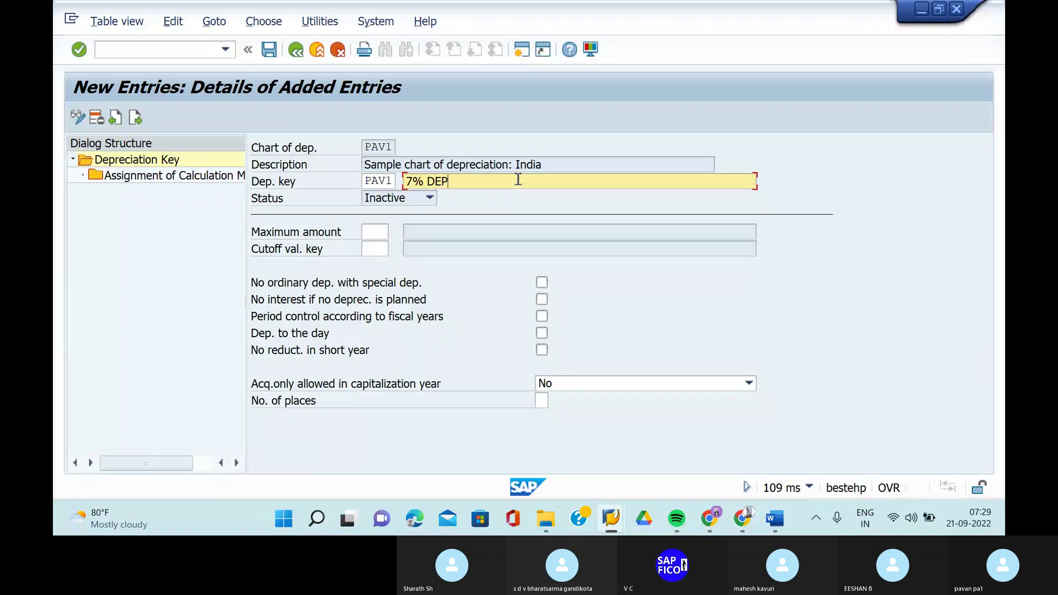
type("REC")
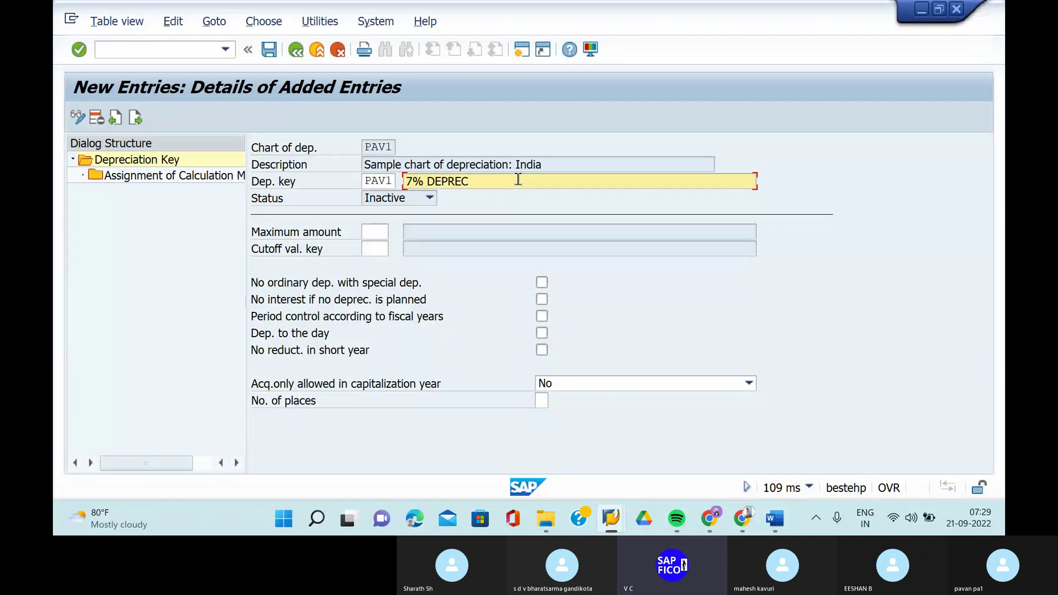
type("IATION O")
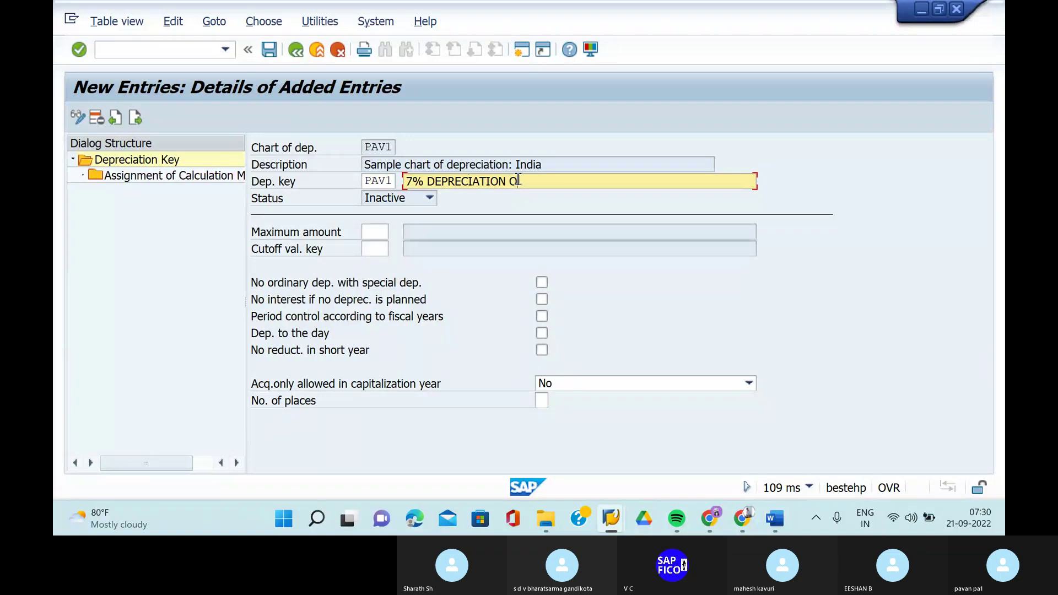
type("N SLM")
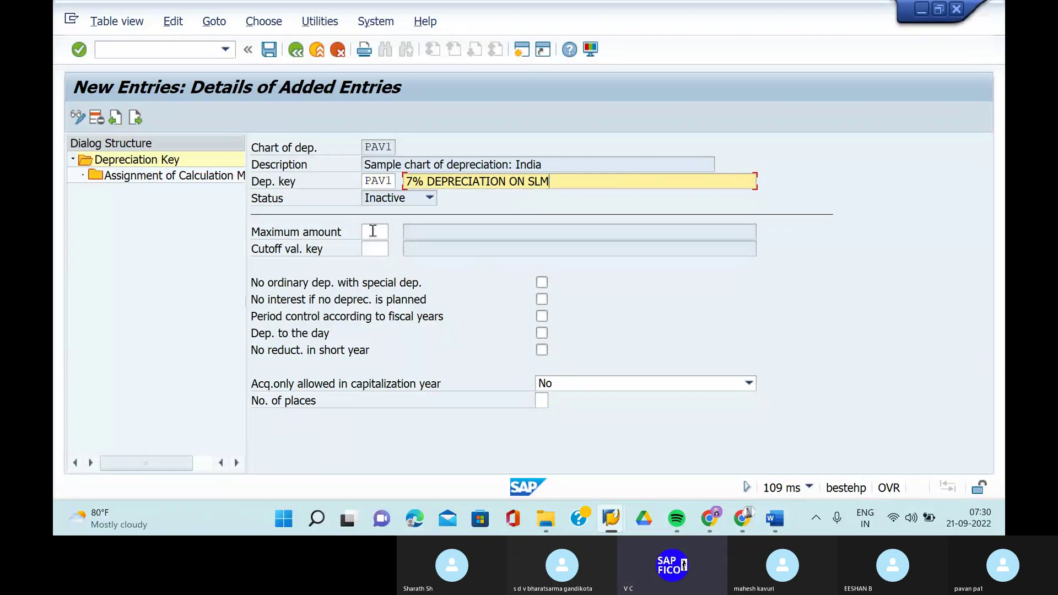
Try to change the status of depreciation key PAV1 to Active.
left_click(418, 200)
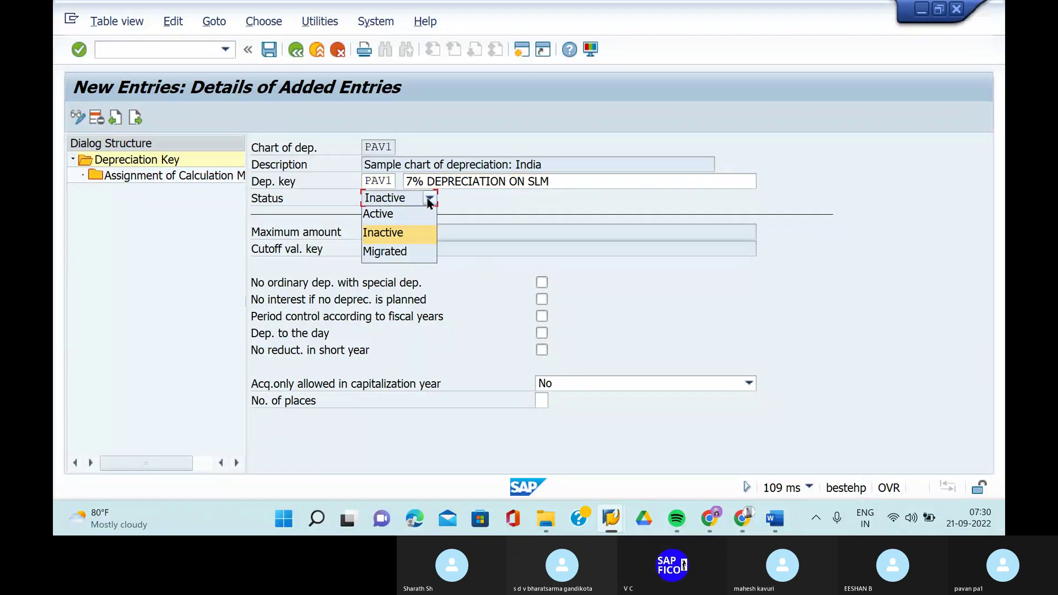
left_click(430, 202)
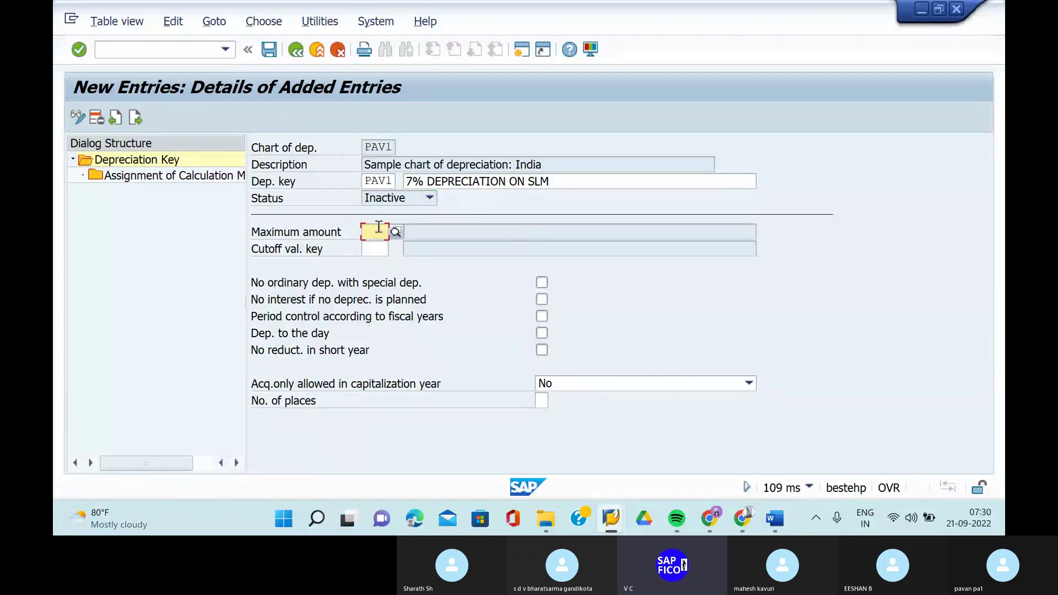
left_click(429, 199)
left_click(415, 204)
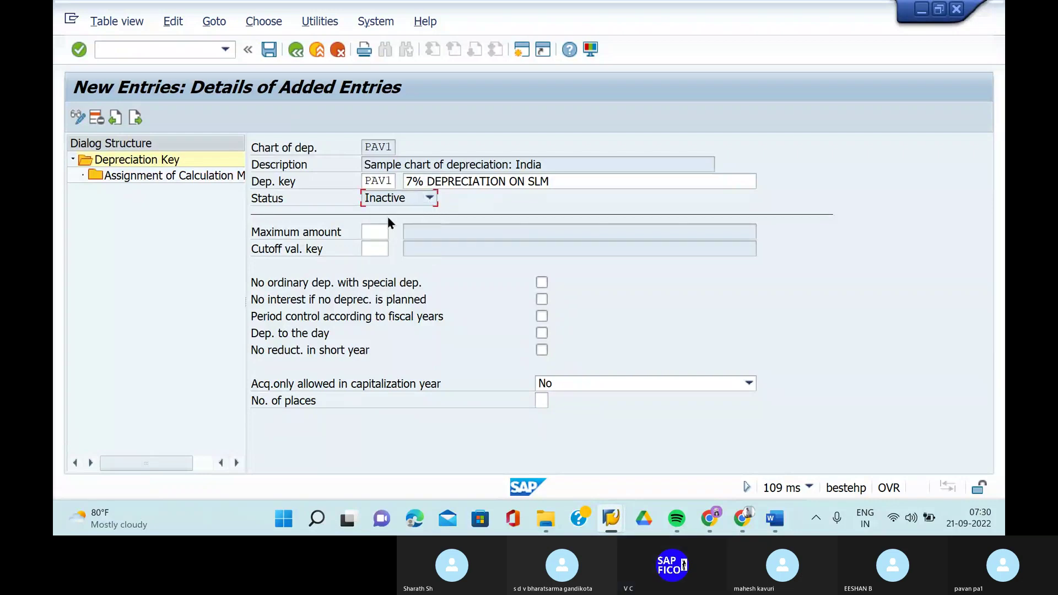
left_click(430, 201)
left_click(409, 208)
left_click(430, 201)
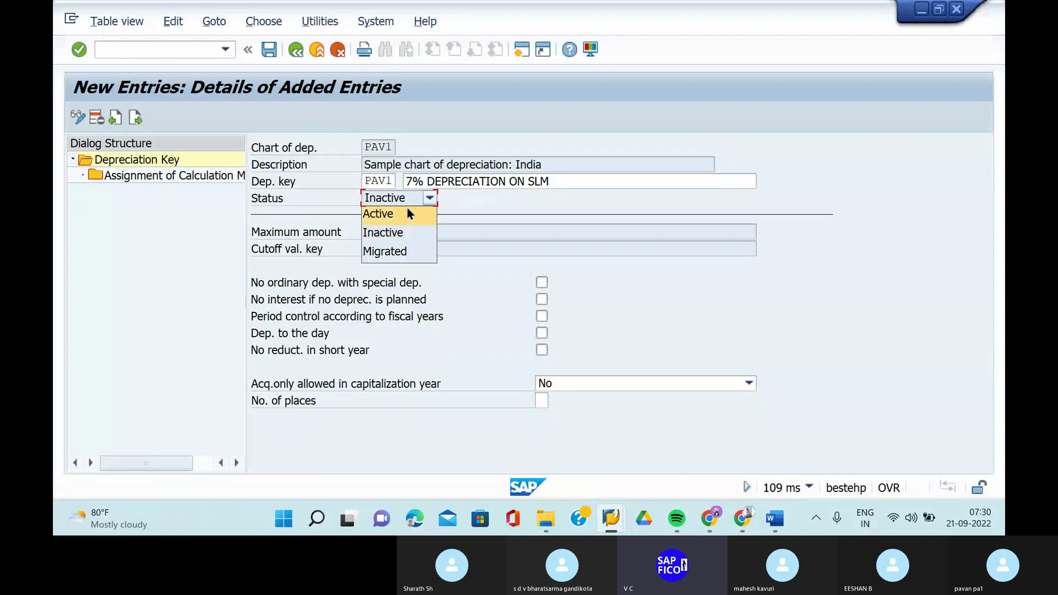
left_click(413, 207)
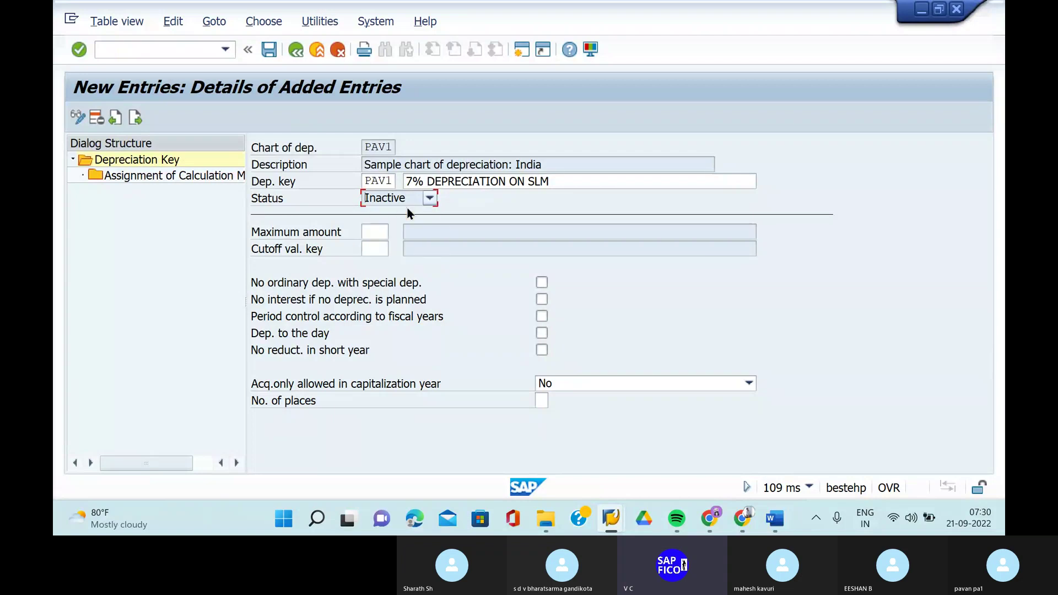
Look up the available maximum amount methods and close the list without choosing one.
left_click(382, 230)
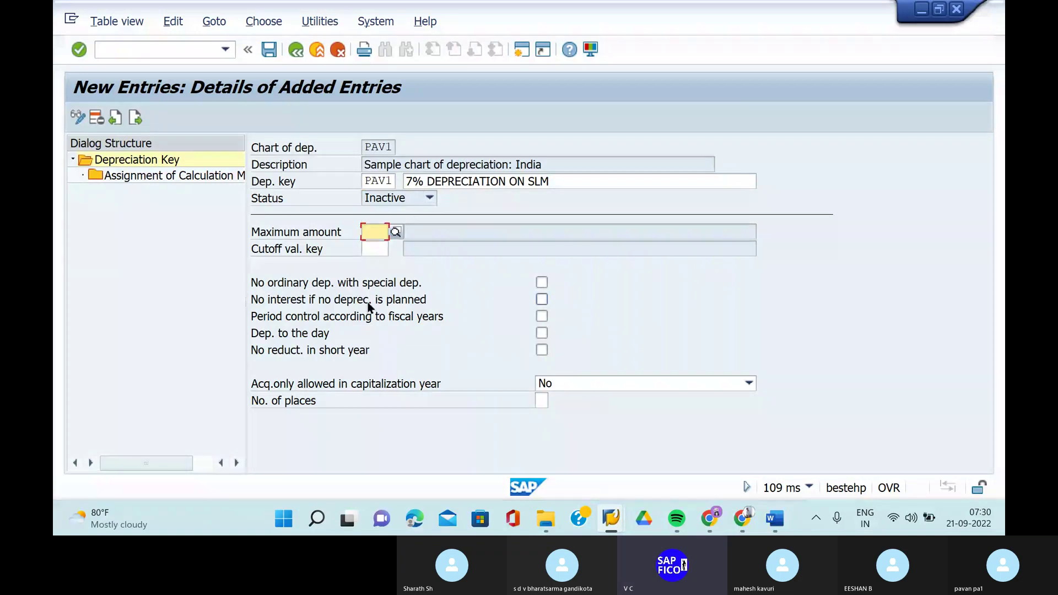
left_click(396, 233)
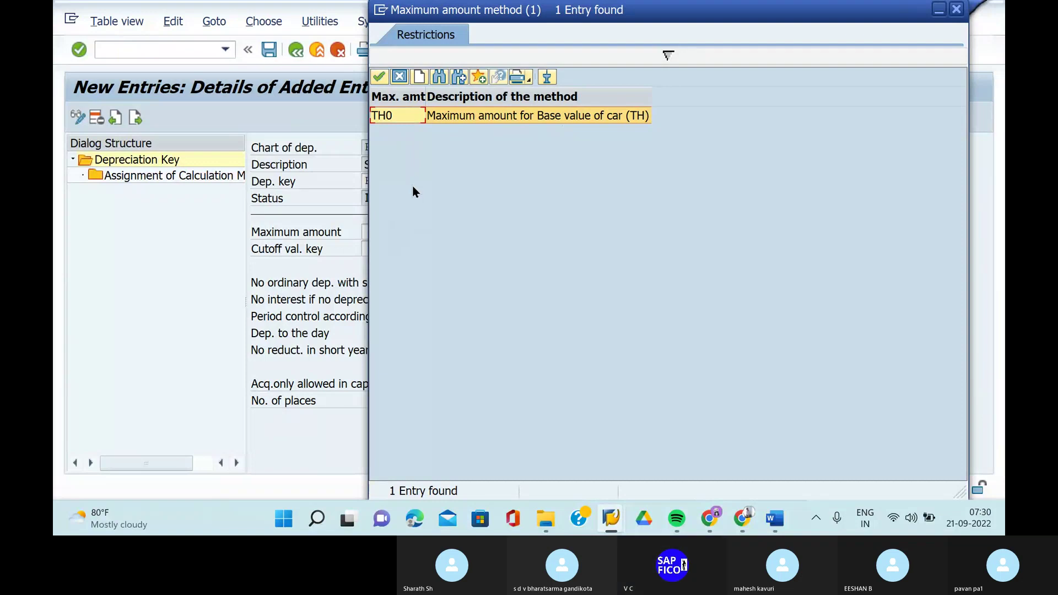
left_click(956, 9)
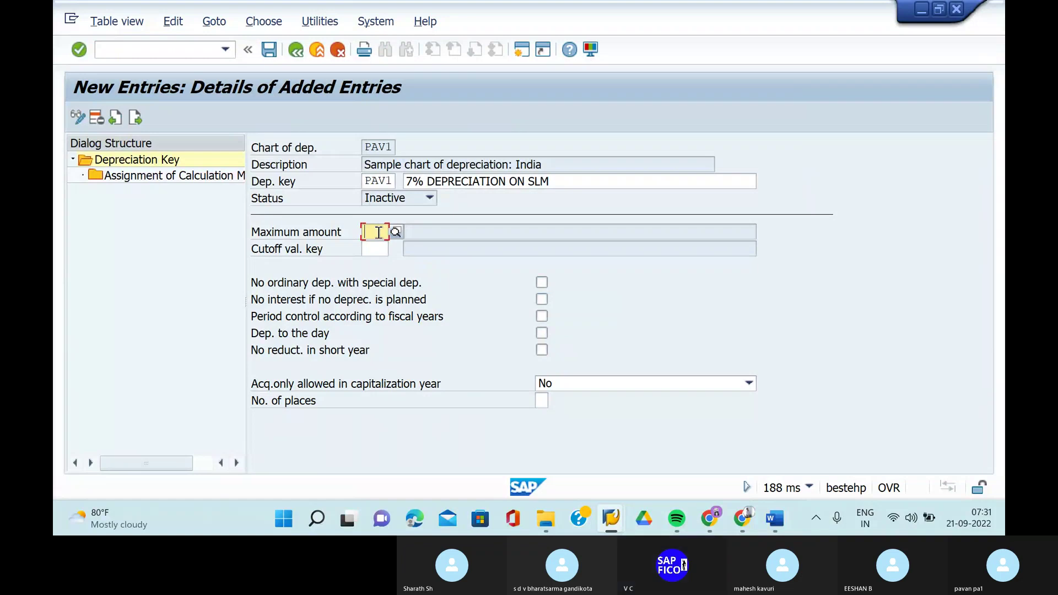
Enable period control according to fiscal years and depreciation to the day, and set Acq.only allowed in capitalization year to Yes.
left_click(540, 317)
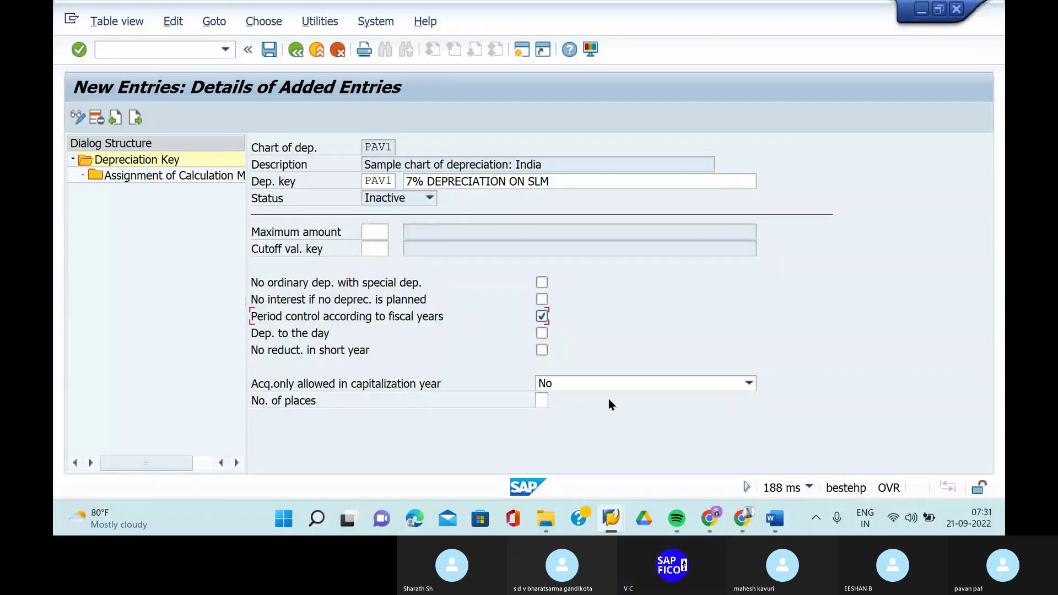
left_click(653, 389)
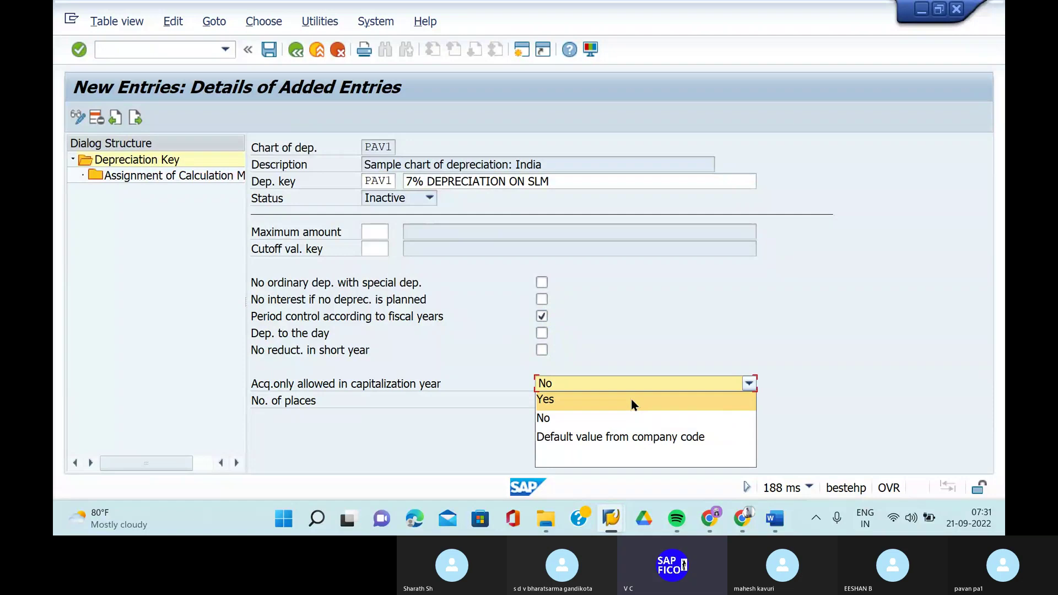
left_click(634, 405)
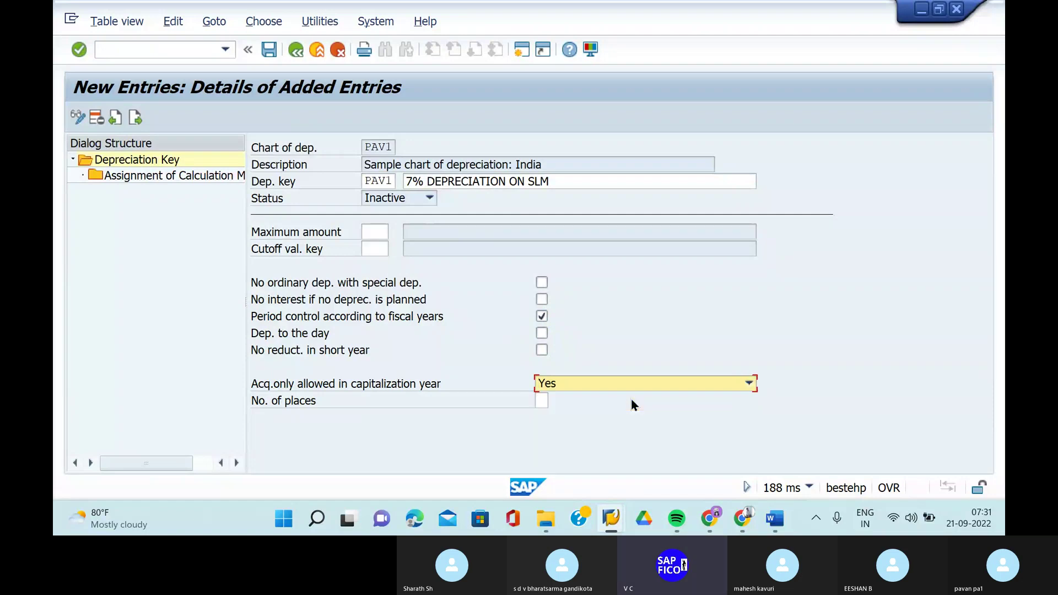
left_click(543, 333)
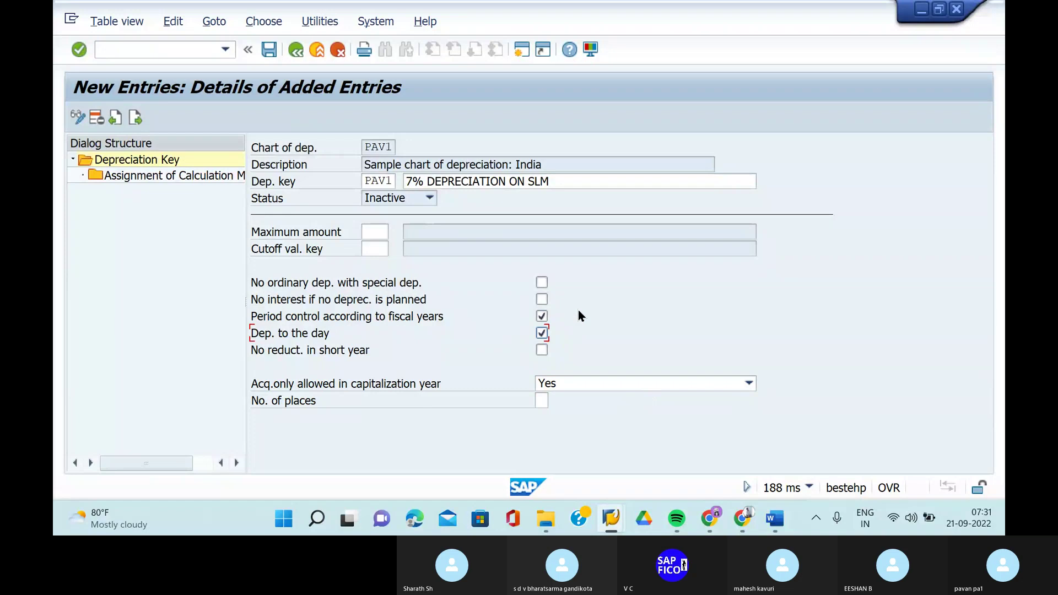
key("Return")
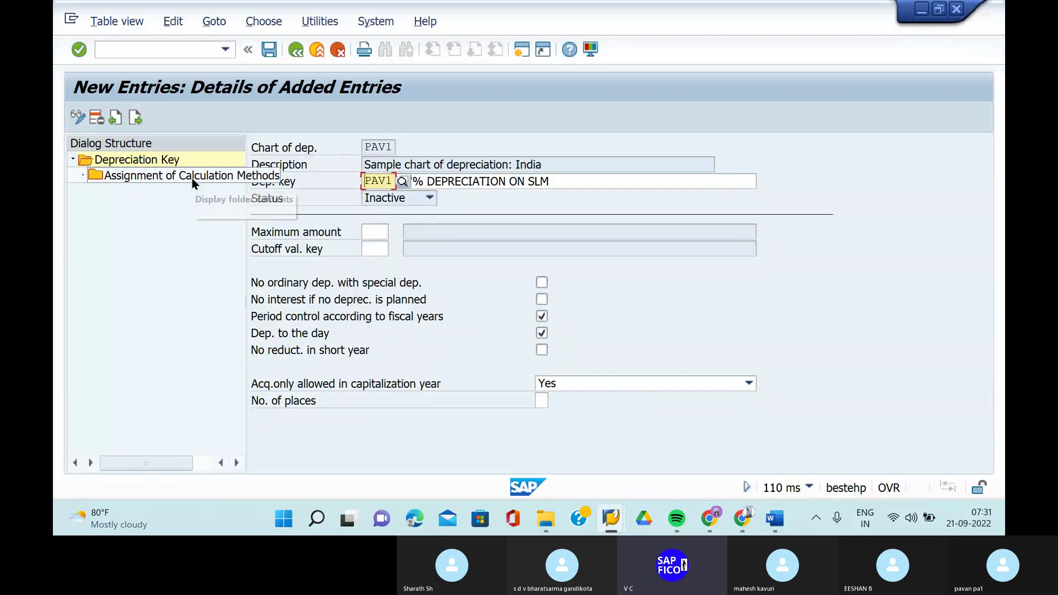
Save the new depreciation key, accepting the check messages and the proposed "ship crew business" customizing request.
left_click(269, 50)
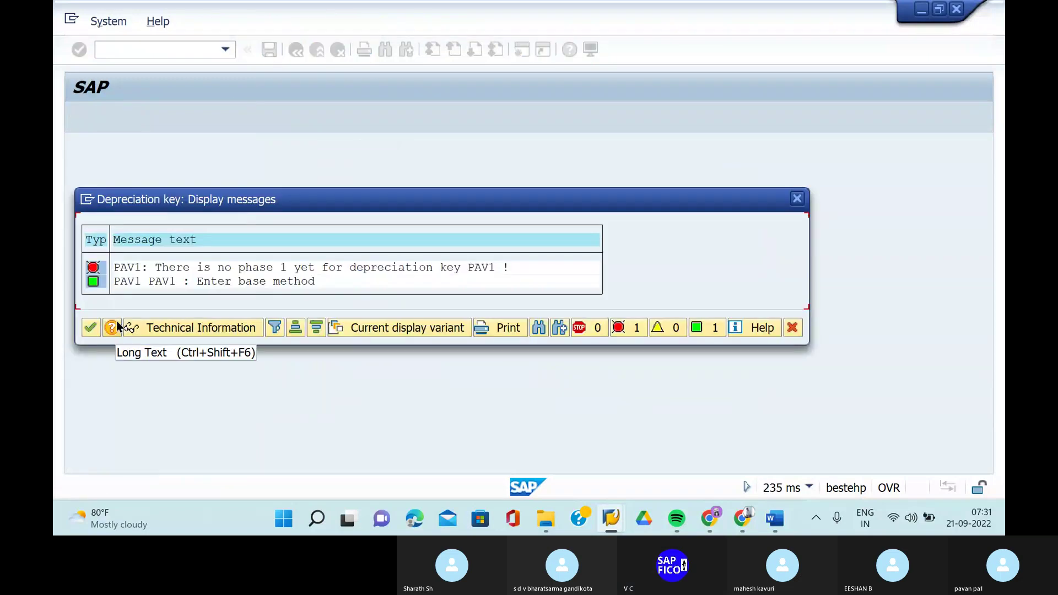
left_click(113, 327)
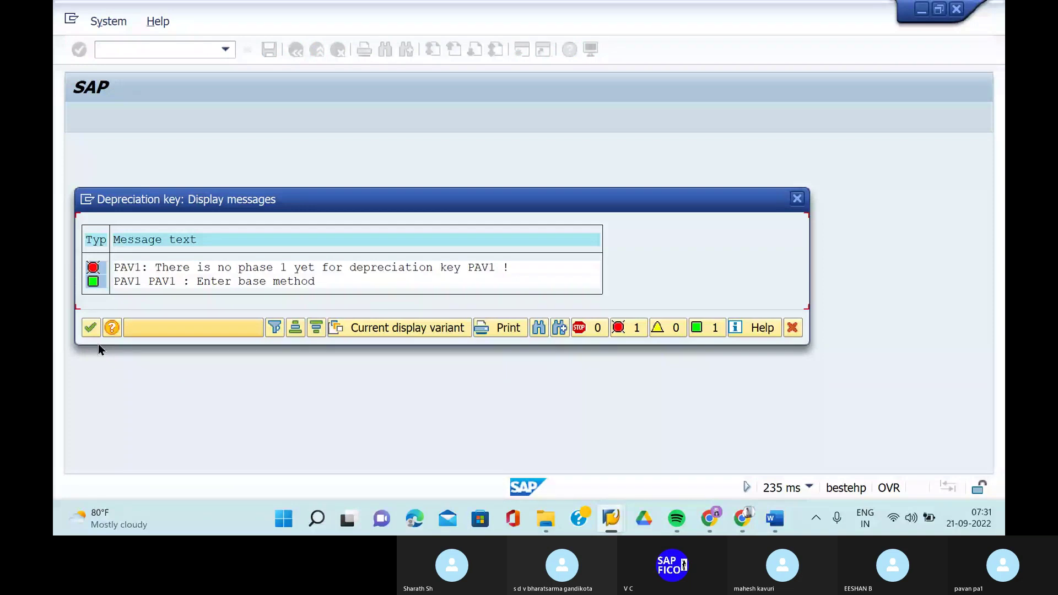
key("Return")
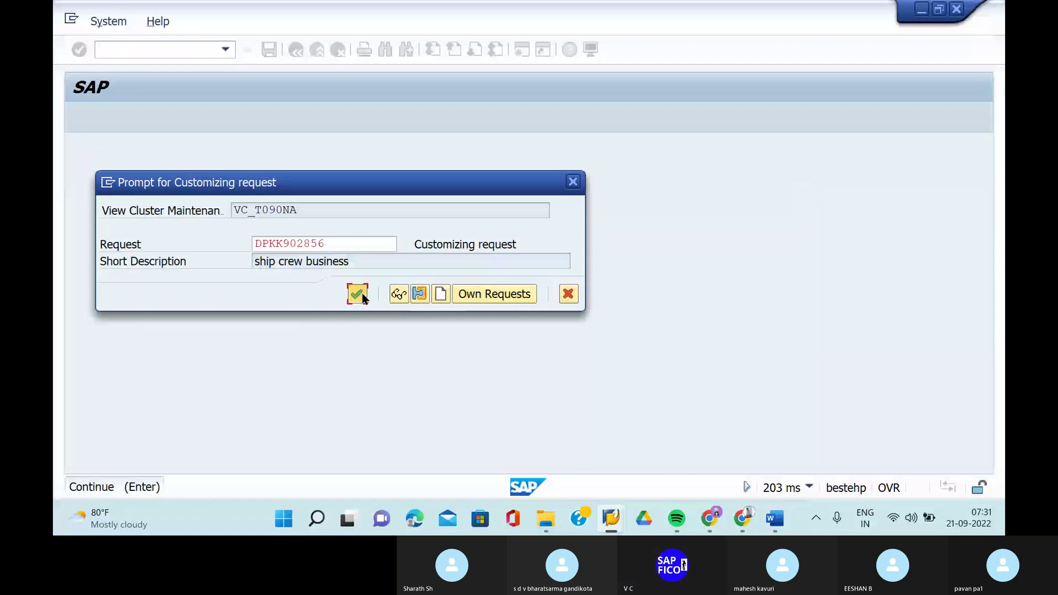
left_click(358, 294)
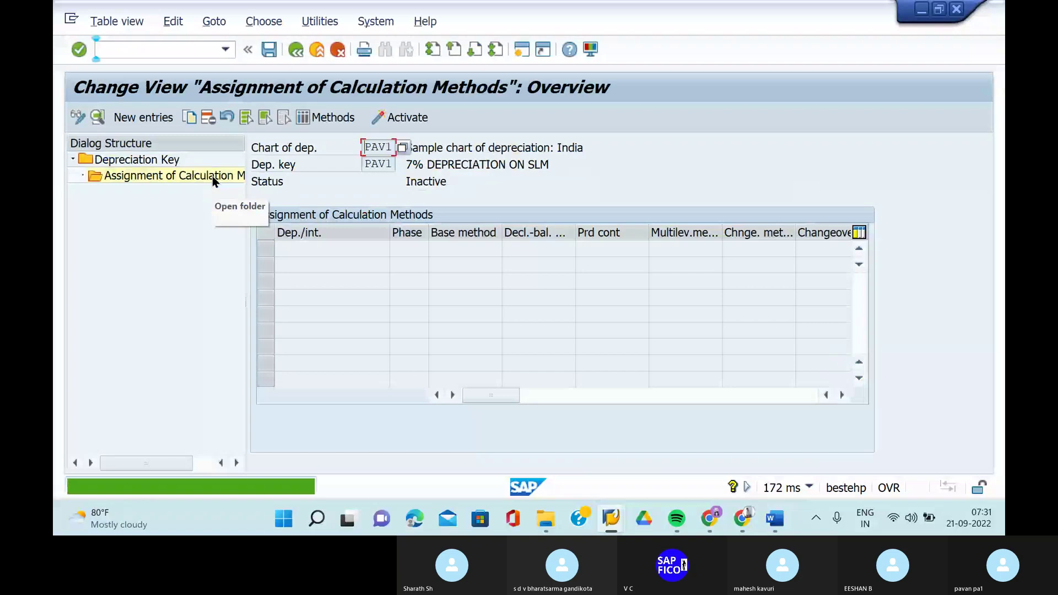
Return to the details of depreciation key PAV1 and set Acq.only allowed in capitalization year to No.
left_click(302, 54)
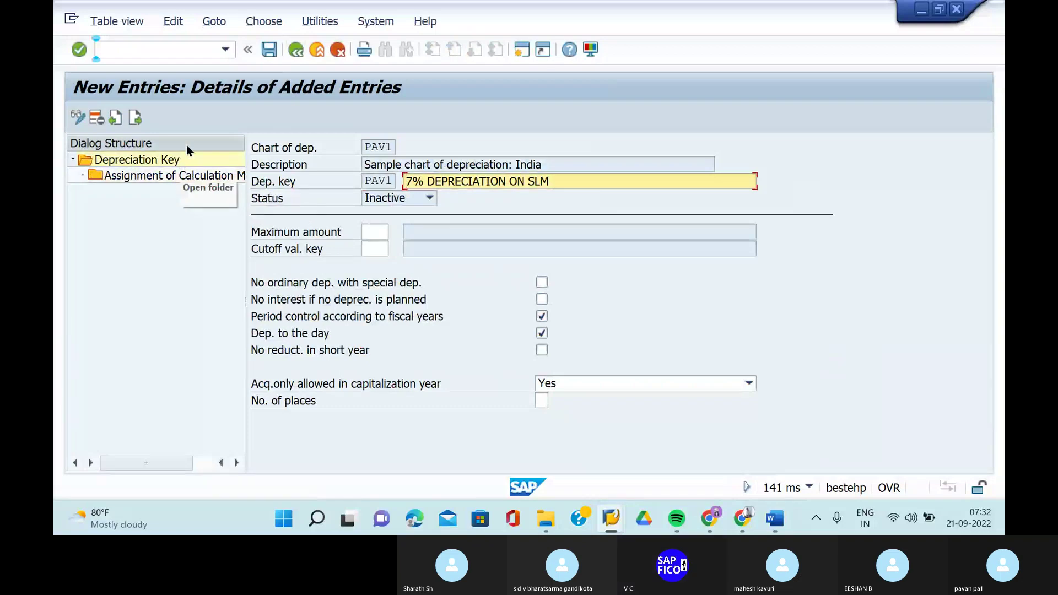
left_click(268, 53)
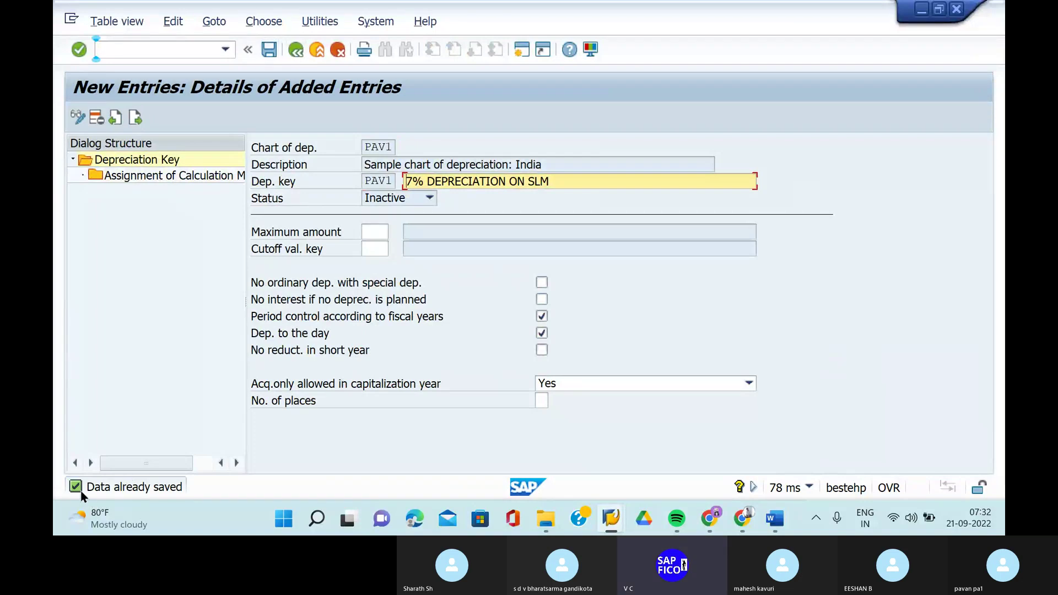
key("XF86AudioRaiseVolume")
left_click(619, 382)
left_click(601, 418)
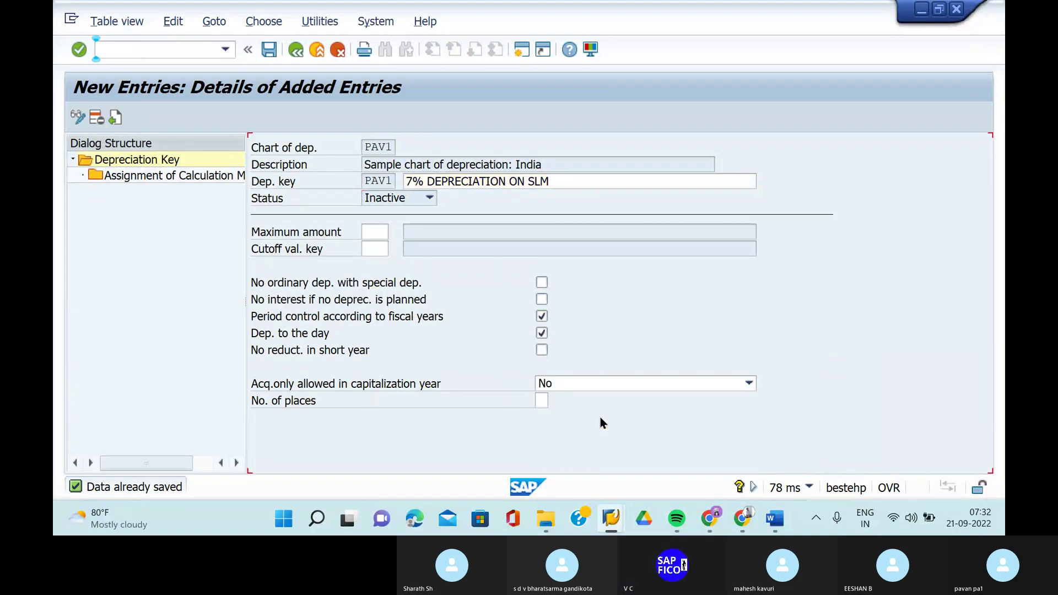
key("Return")
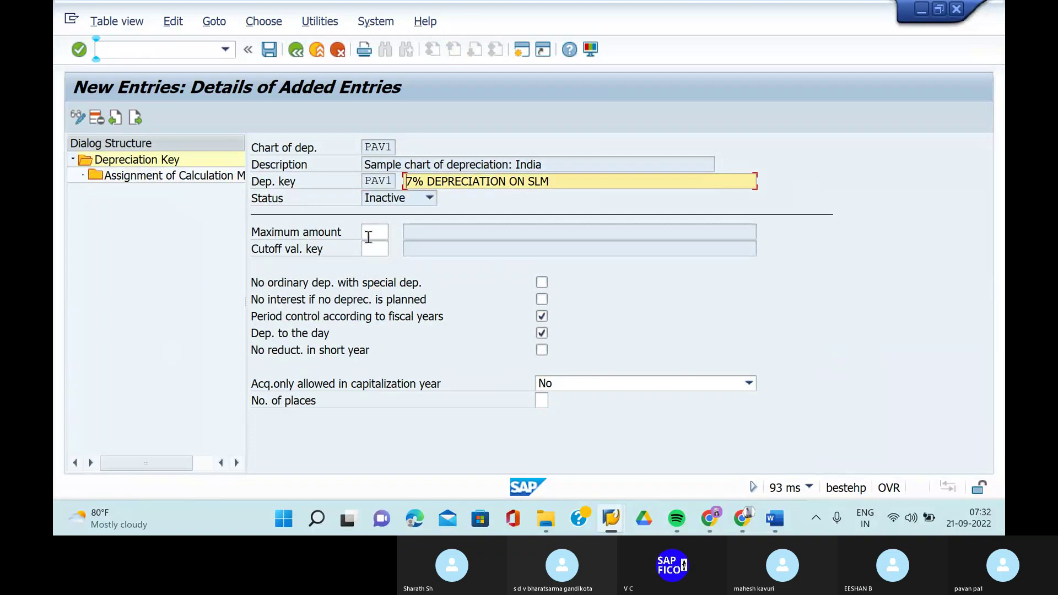
Save depreciation key PAV1 and filter the red error messages out of the check messages and back in.
left_click(269, 51)
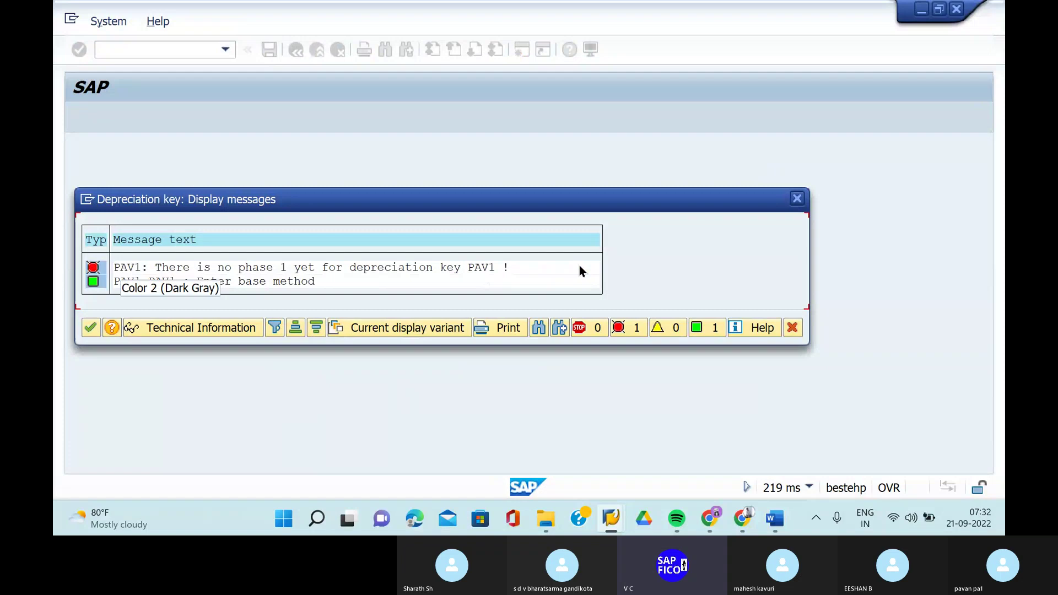
left_click(92, 267)
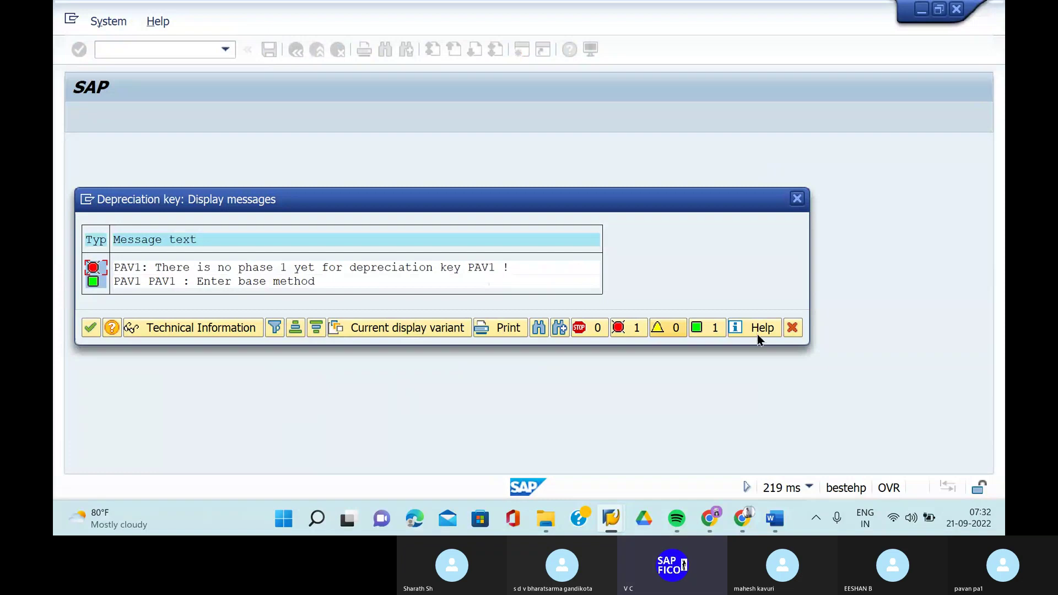
left_click(622, 329)
left_click(622, 330)
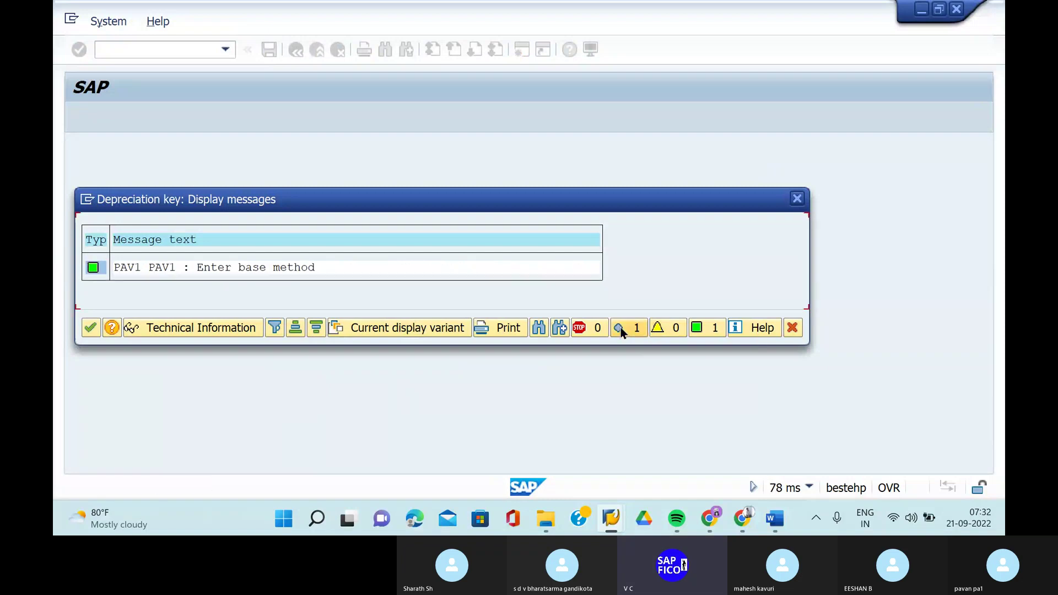
left_click(621, 330)
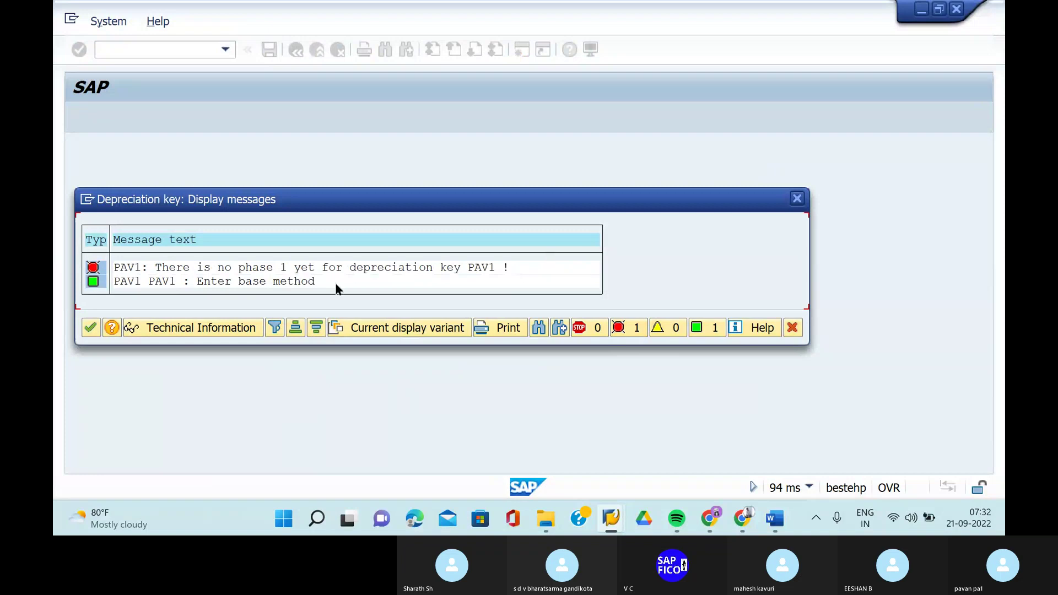
Read the long text of the message about the missing phase 1, and close the check messages to complete the save.
double_click(131, 266)
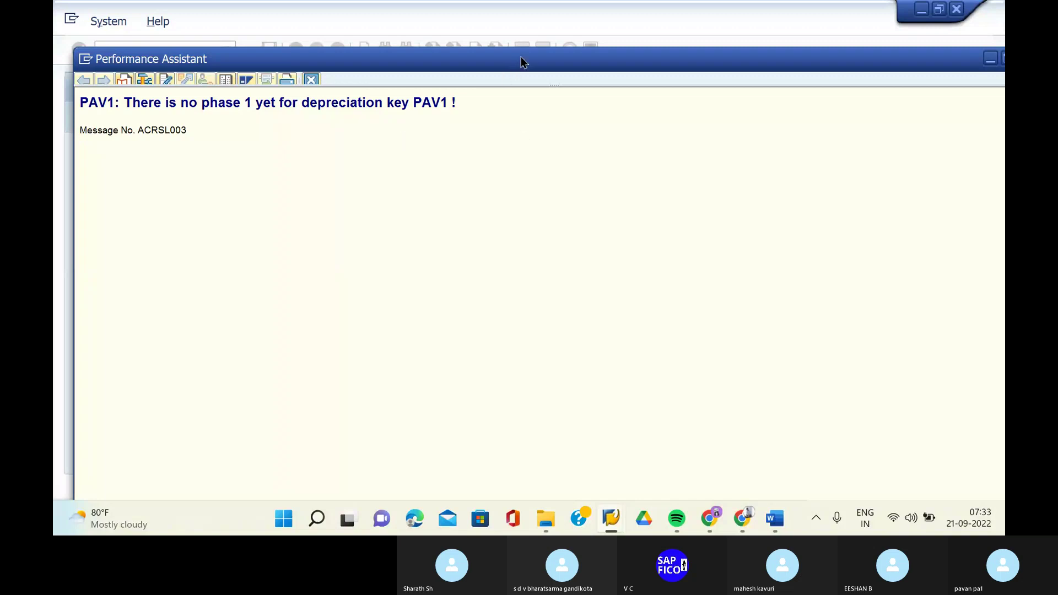
left_click_drag(521, 58, 630, 315)
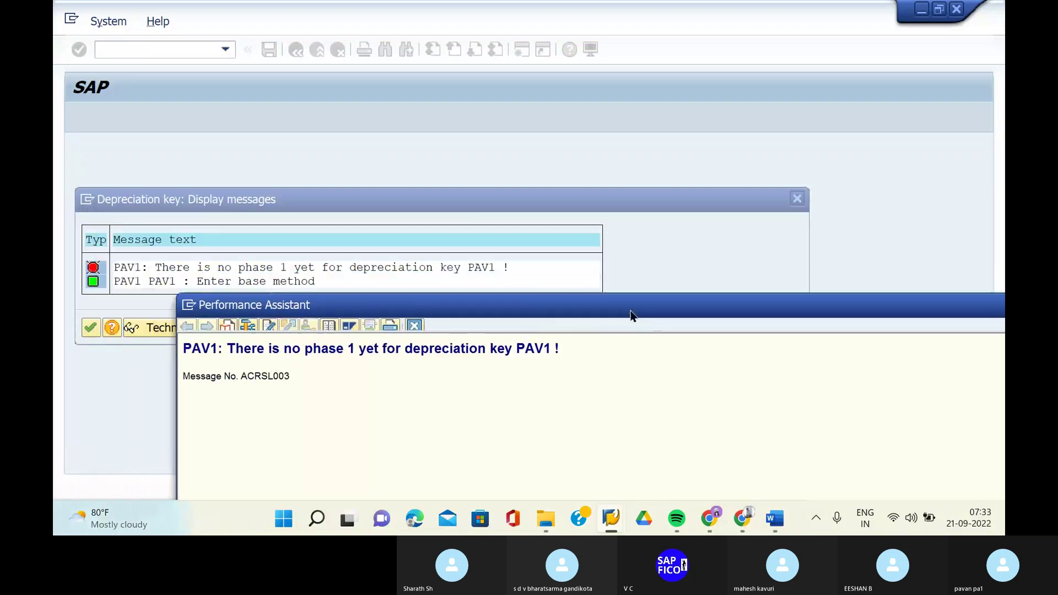
left_click_drag(618, 199, 621, 191)
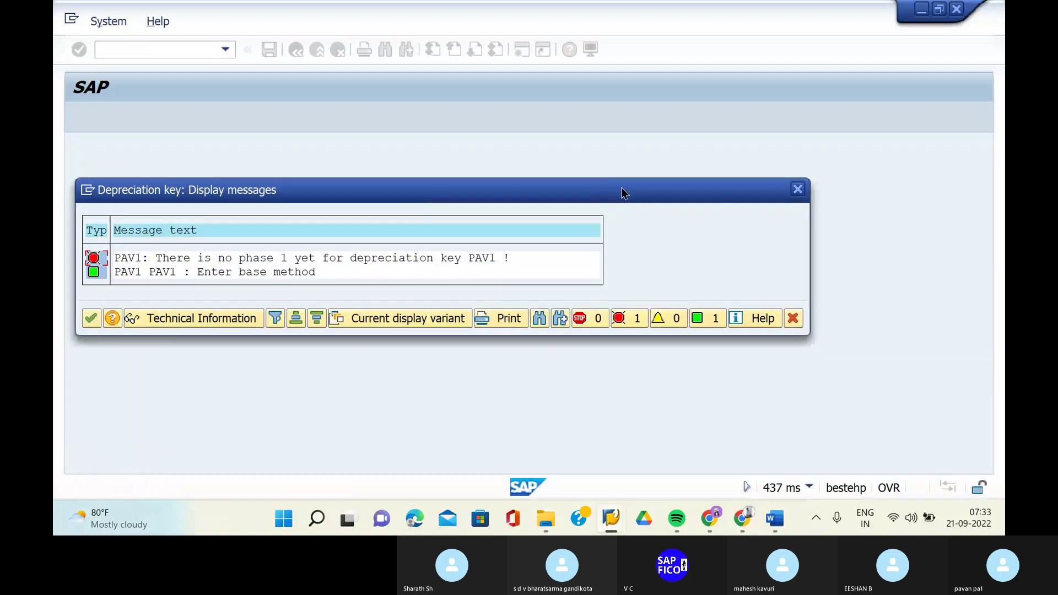
left_click(104, 256)
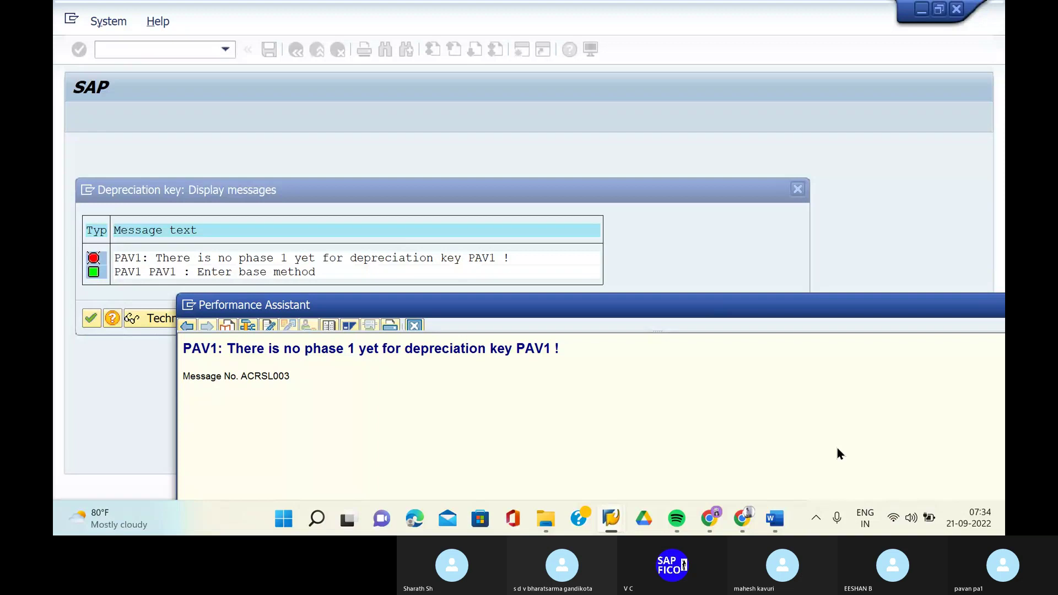
left_click(871, 231)
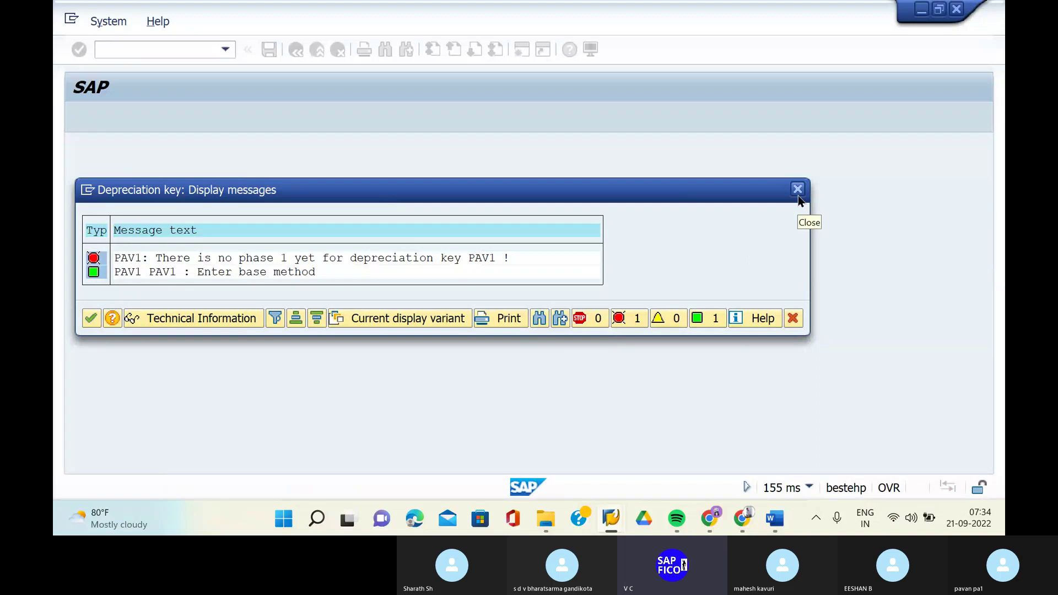
left_click(798, 190)
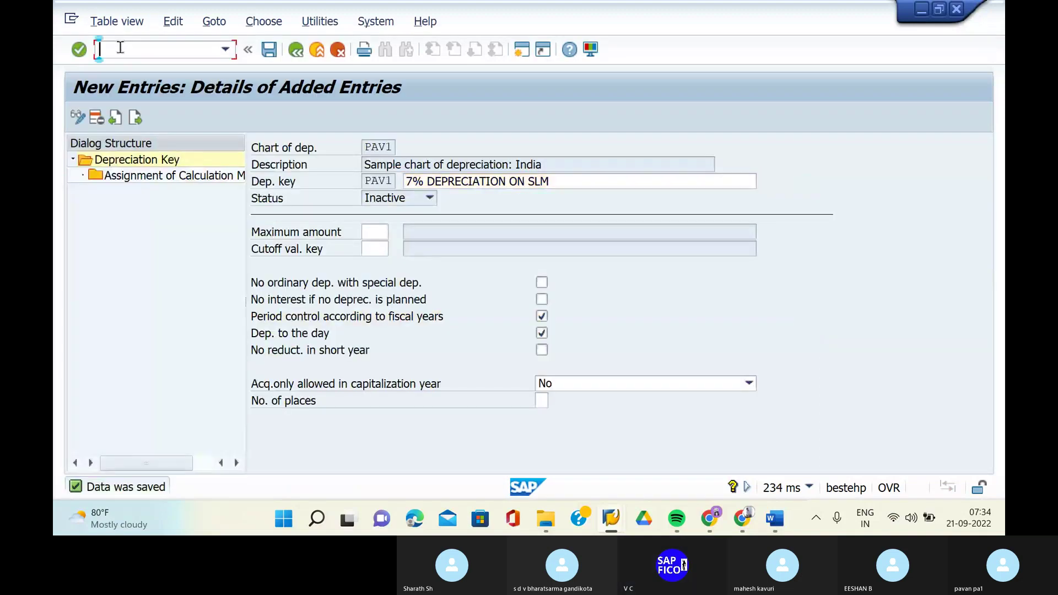
Restart transaction AFAMA with /NAFAMA, position the overview to key PAV1 and open its details.
type("/NAFAMA")
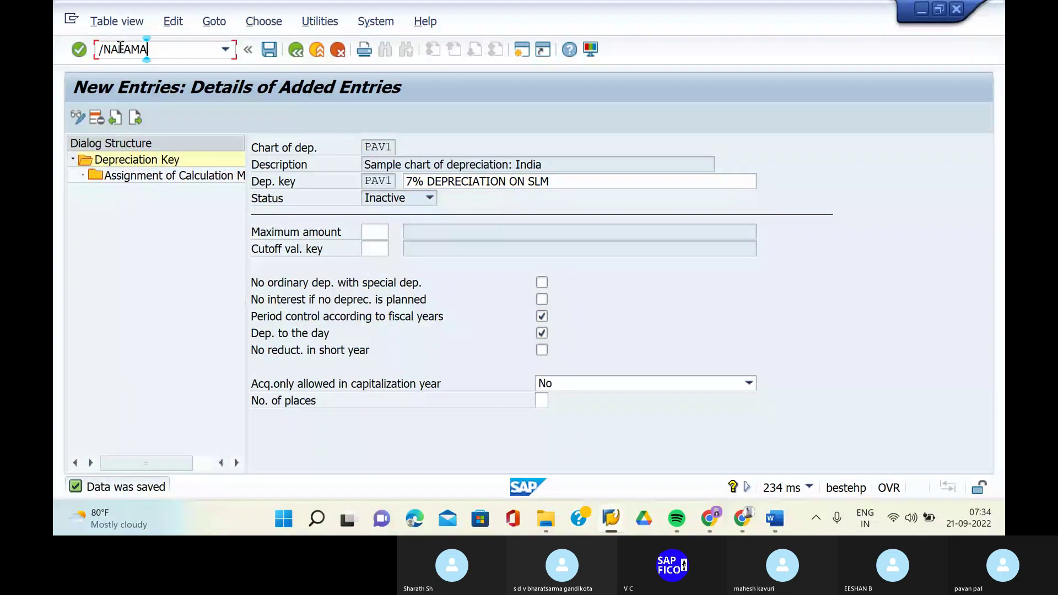
key("Return")
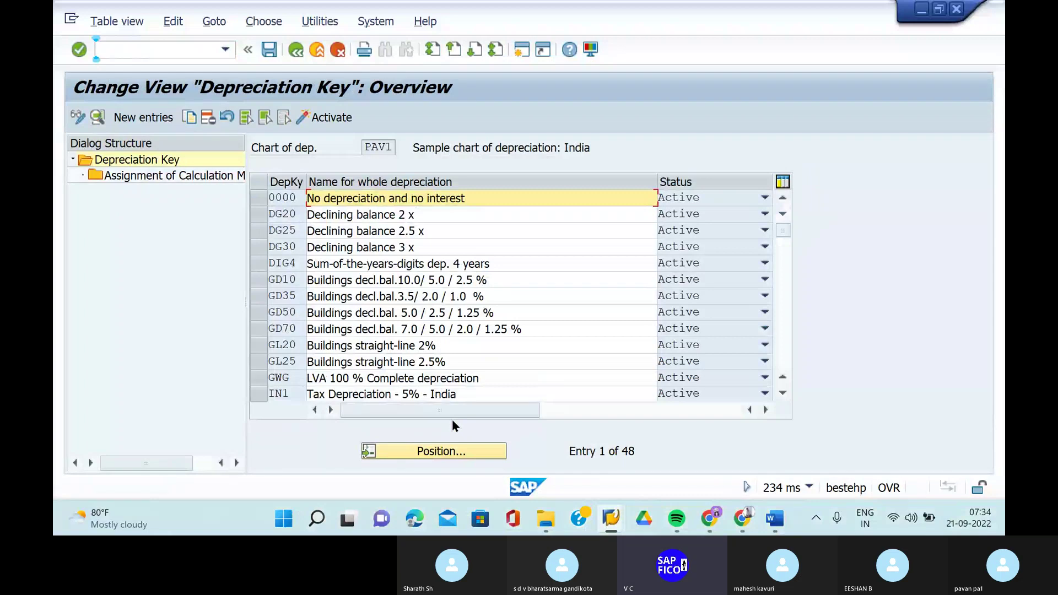
left_click(431, 452)
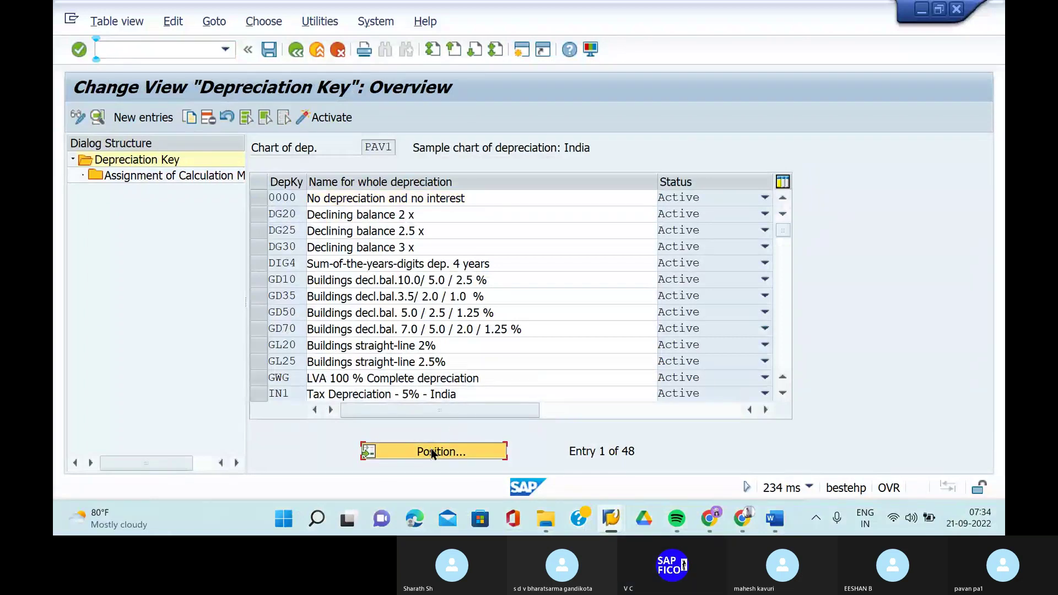
type("PAV1")
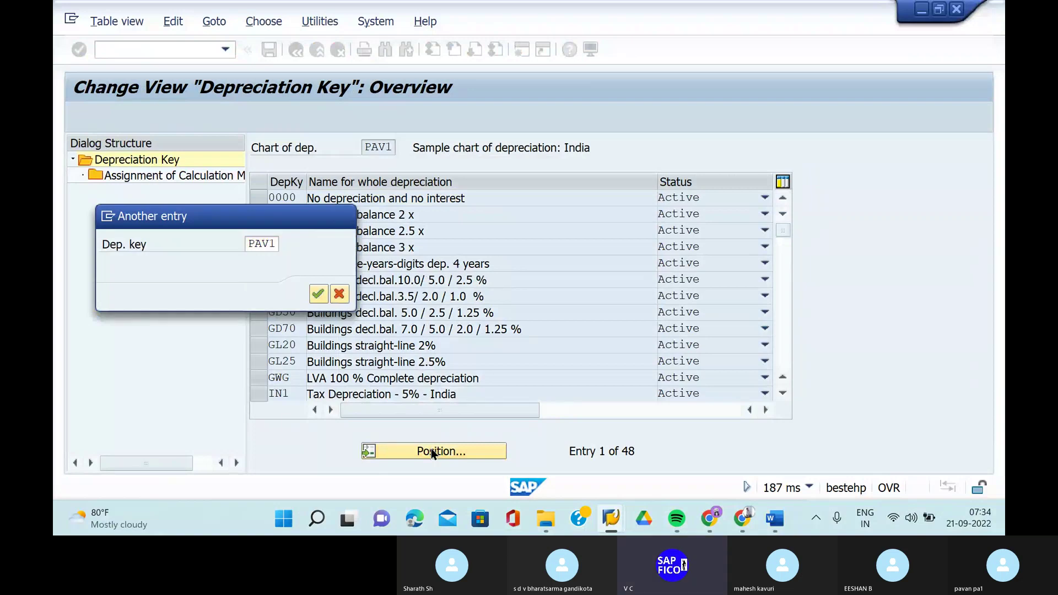
key("Return")
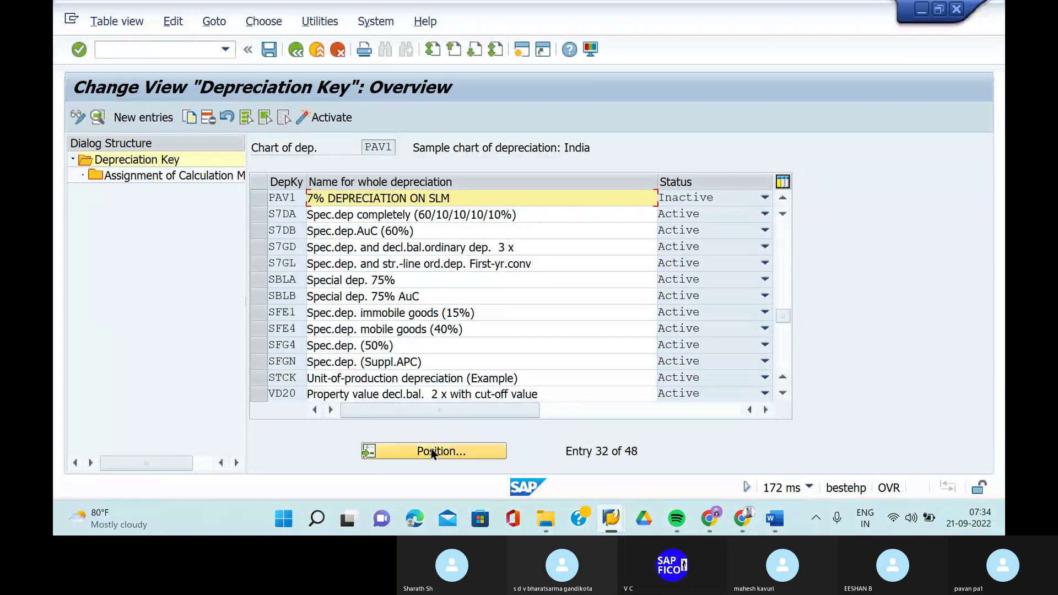
left_click(534, 192)
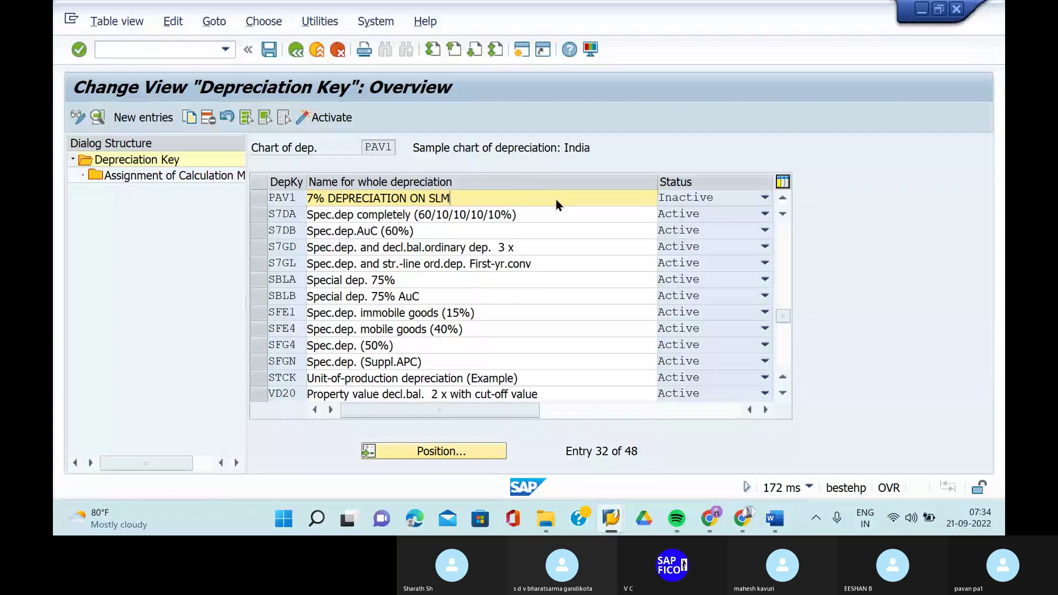
double_click(558, 204)
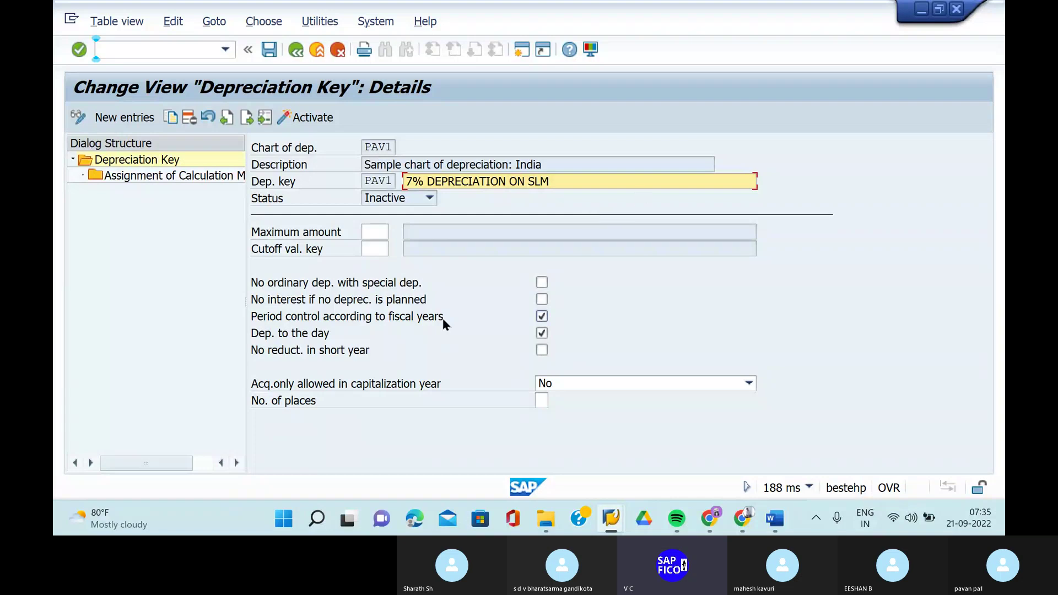
Create a new calculation method assignment for key PAV1 with DepType Ord.depreciation and phase From the start of depreciation.
double_click(202, 175)
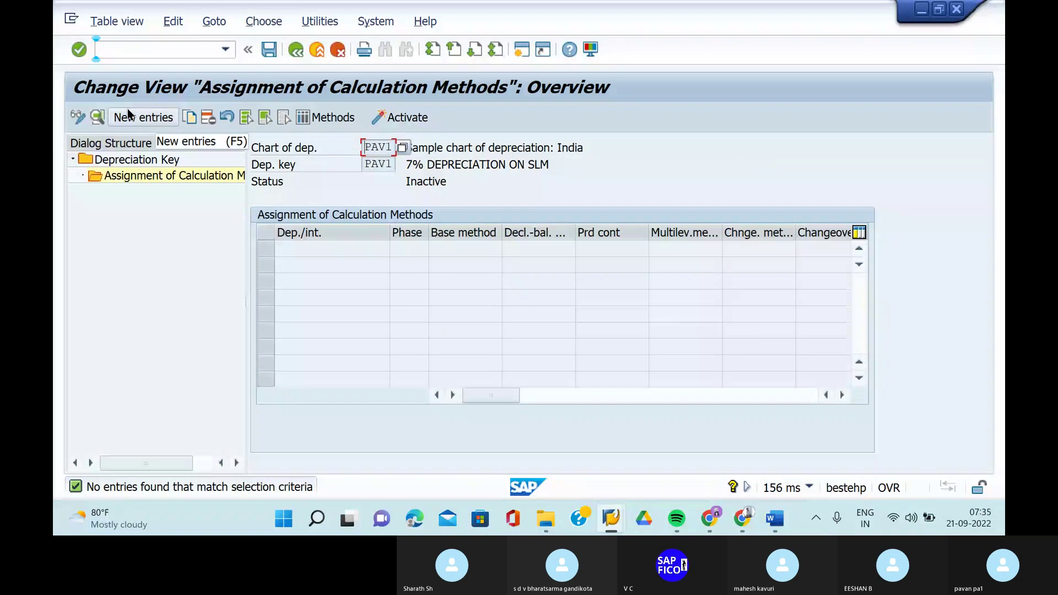
left_click(128, 116)
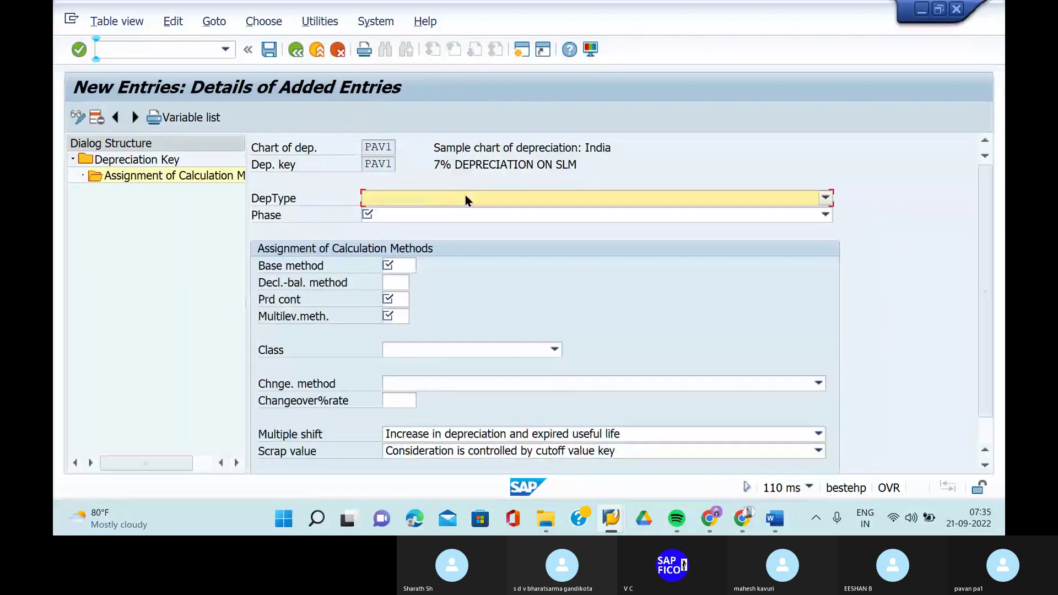
left_click(465, 195)
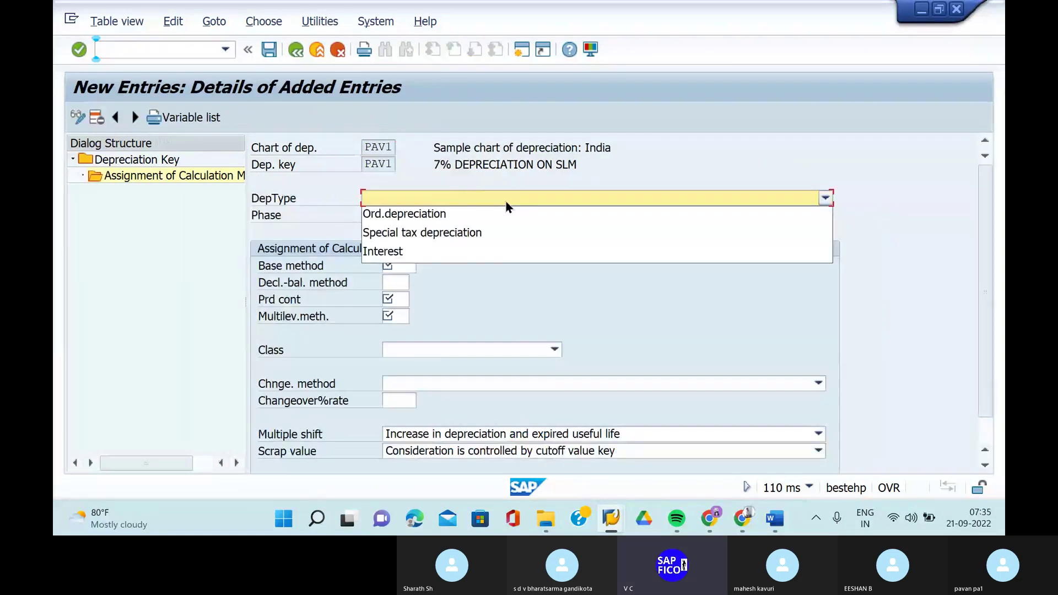
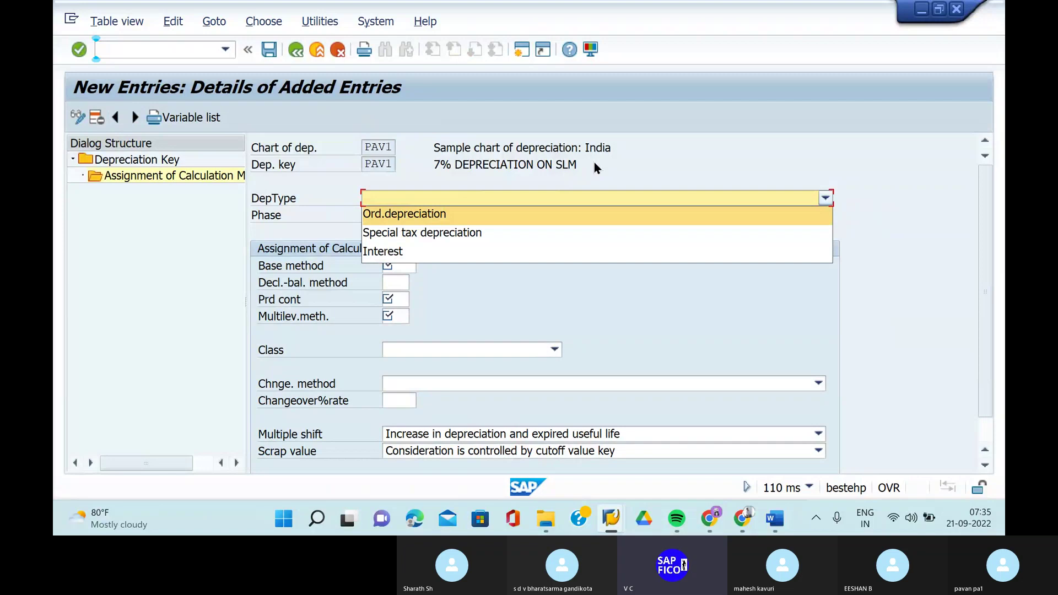
left_click(594, 162)
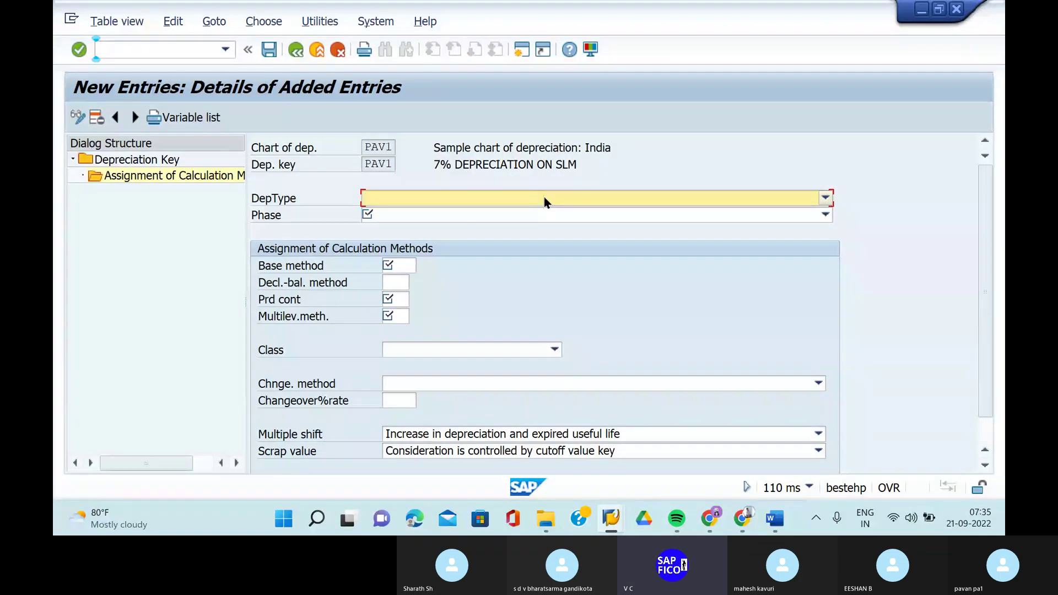
key("XF86AudioRaiseVolume")
left_click(525, 214)
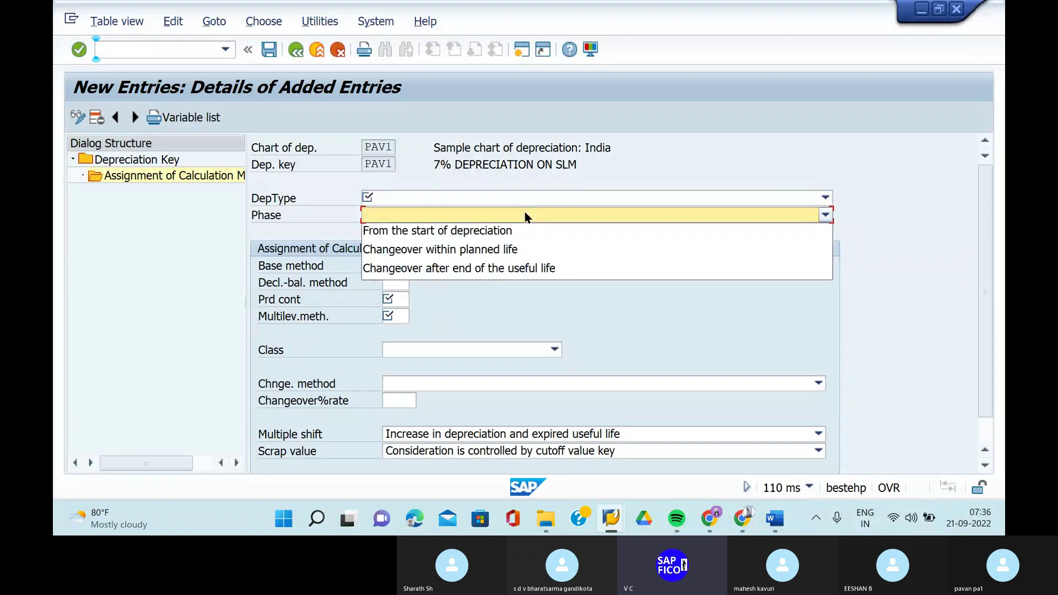
left_click(548, 232)
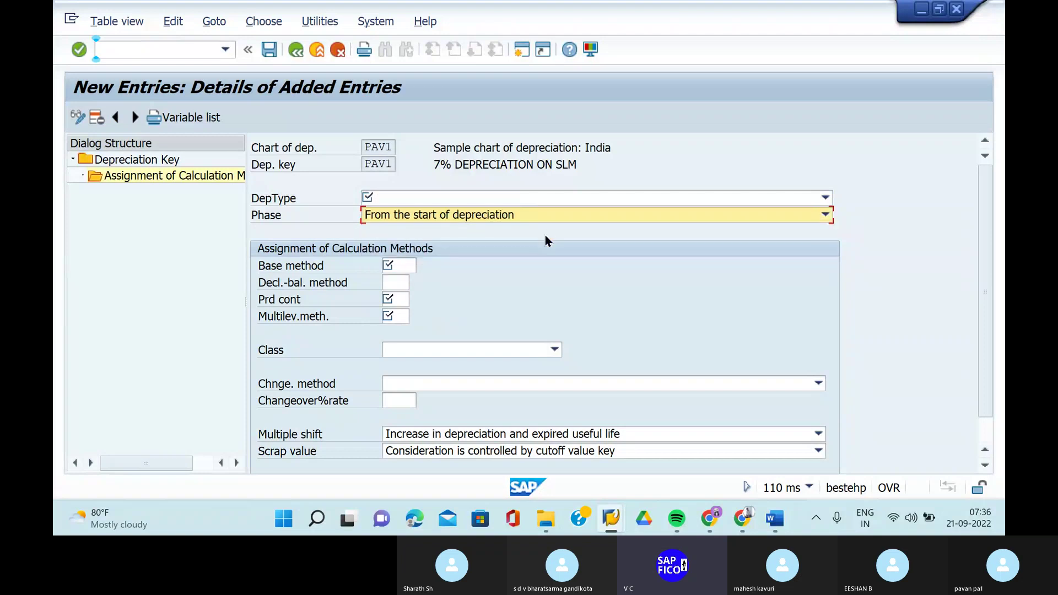
left_click(581, 199)
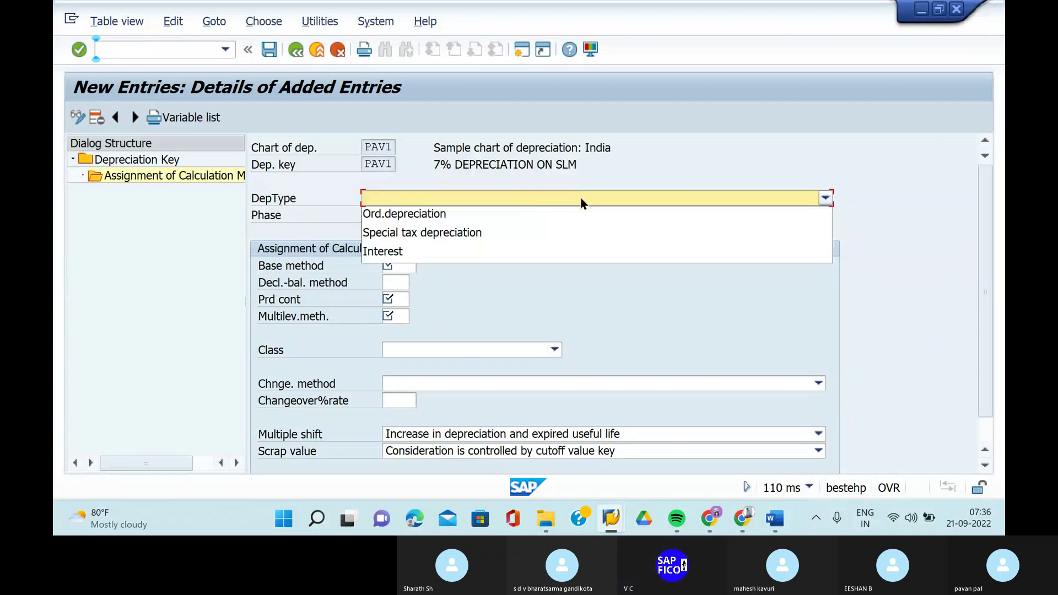
left_click(551, 221)
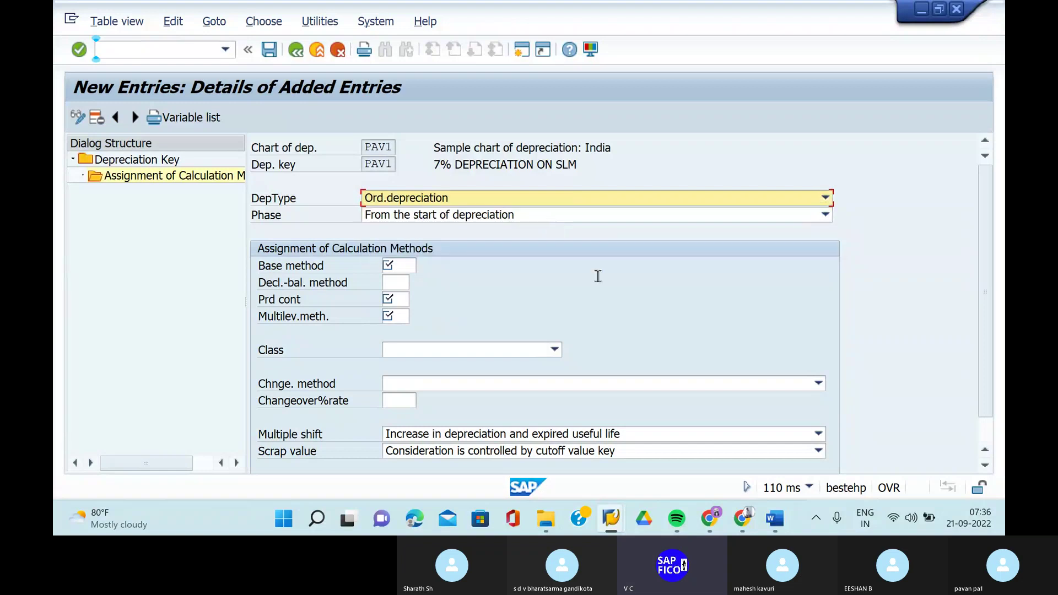
Set the base method to 0014, Ordinary: explicit percentage (after end of life), from the list of possible values.
left_click(405, 265)
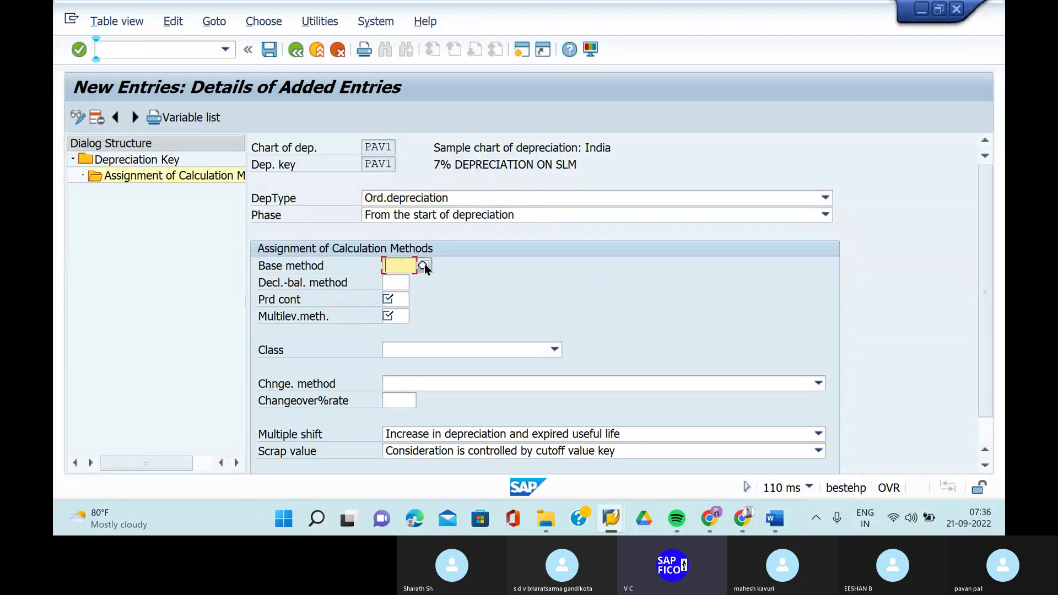
type("01")
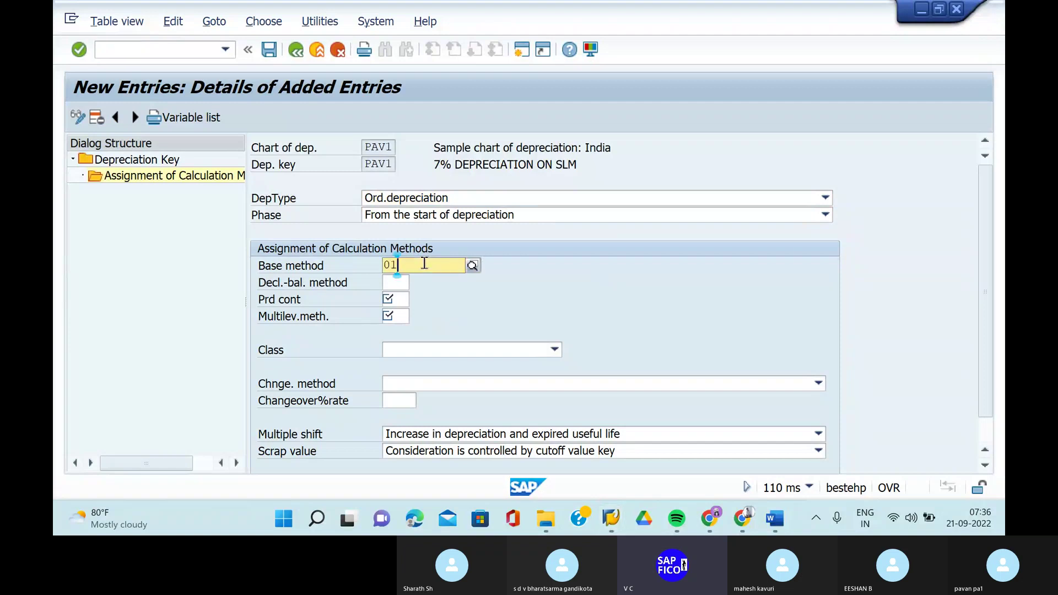
key("BackSpace")
key("BackSpace")
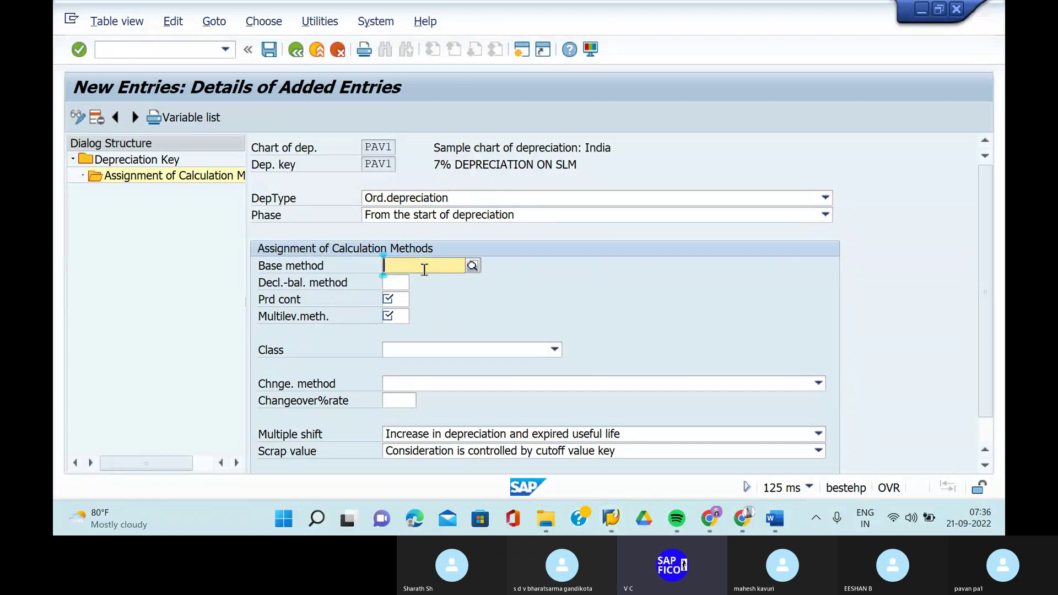
left_click(469, 268)
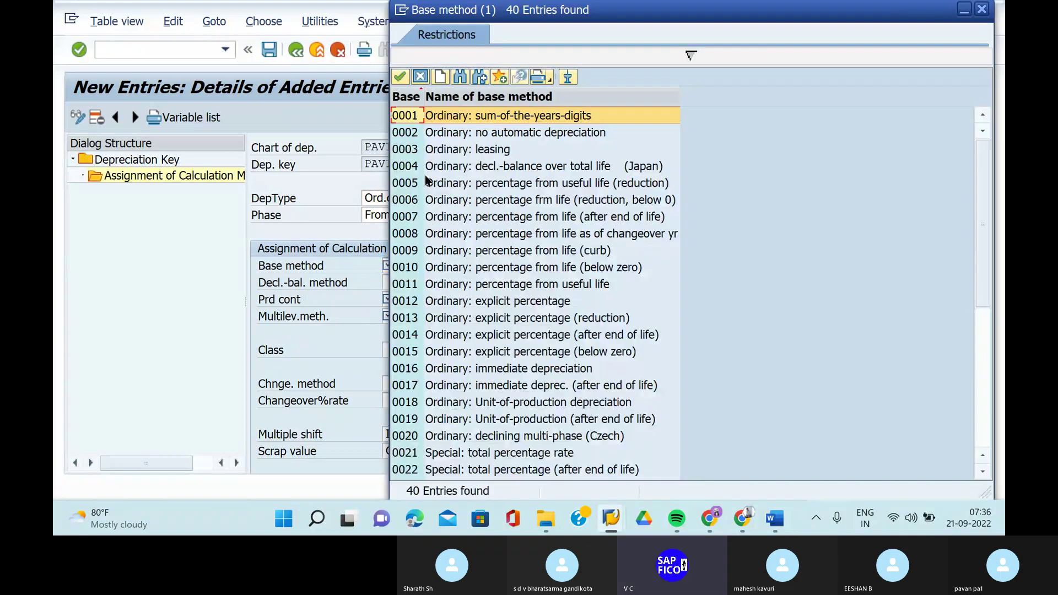
left_click(461, 339)
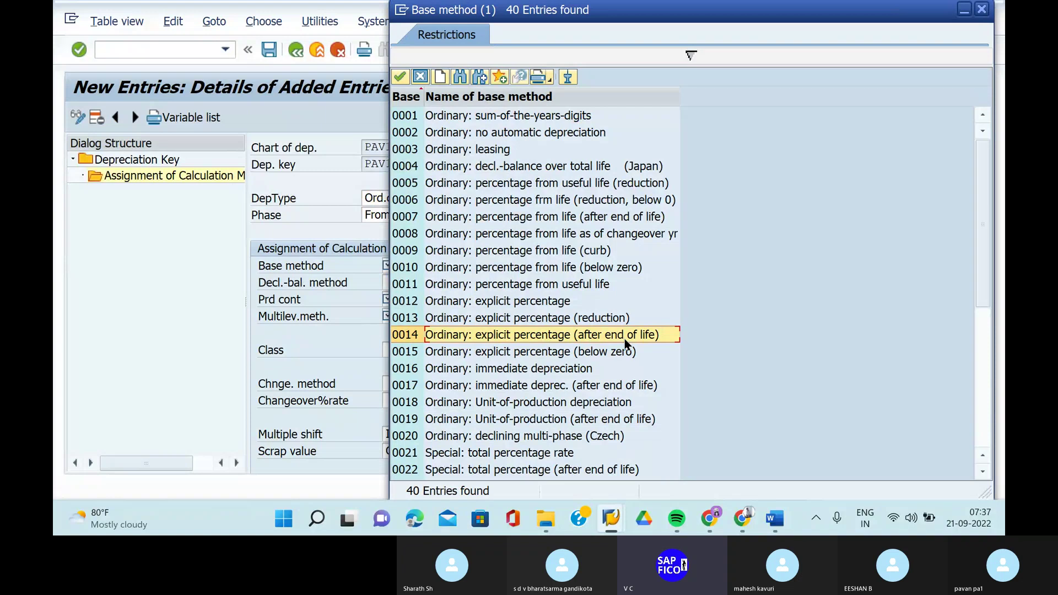
left_click(400, 78)
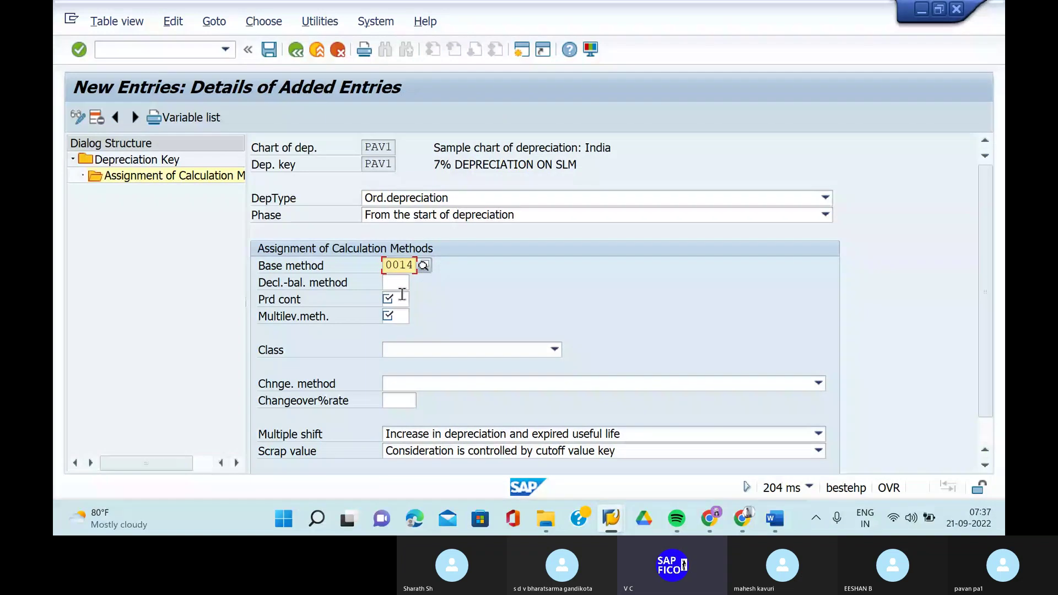
Leave the declining-balance method empty and set the period control method to 001 (01/01/02/02).
key("Tab")
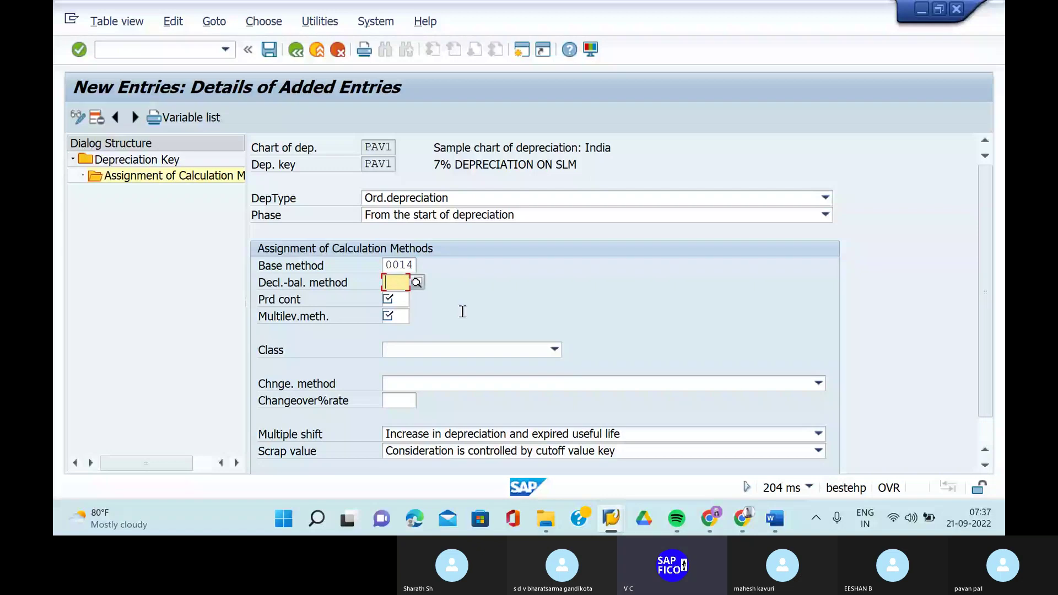
left_click(407, 298)
left_click(417, 300)
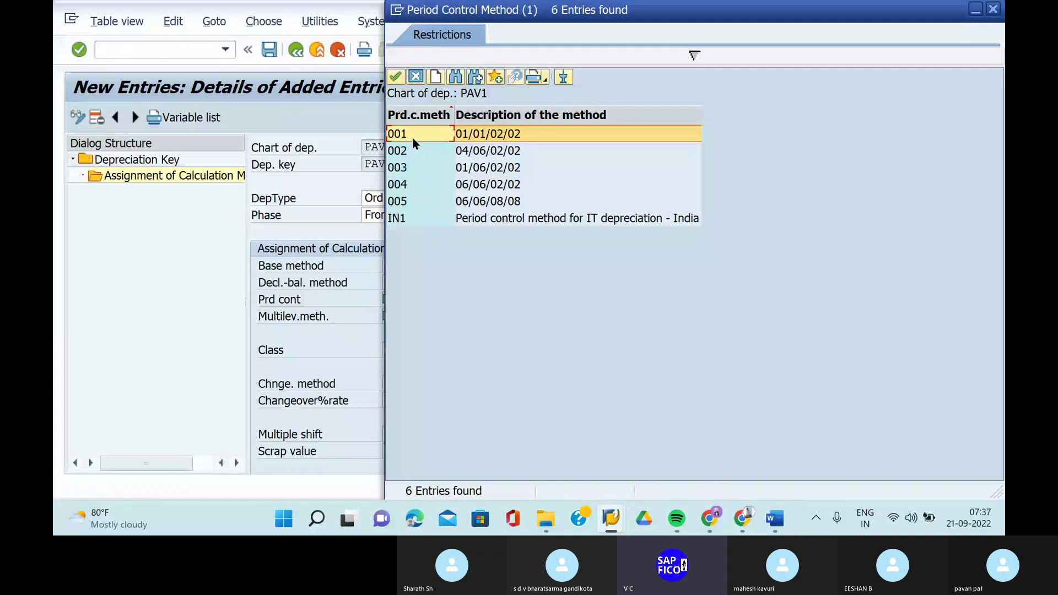
left_click(396, 81)
Set the multilevel method to PA1, STRAIGHTLINE METHOD DEPRECIATION 7%, from the list of possible values.
left_click(395, 316)
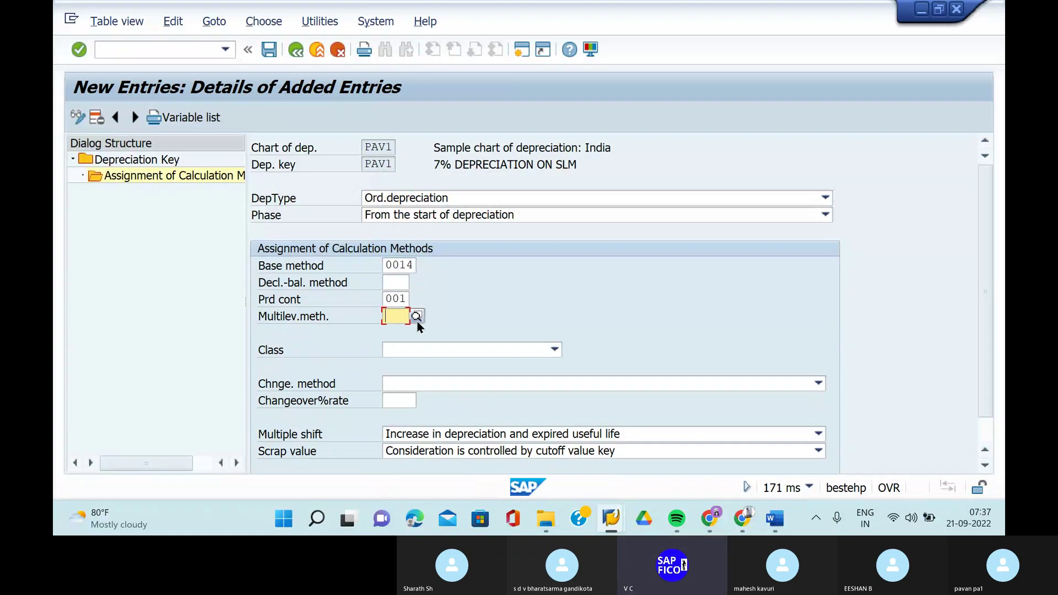
left_click(417, 324)
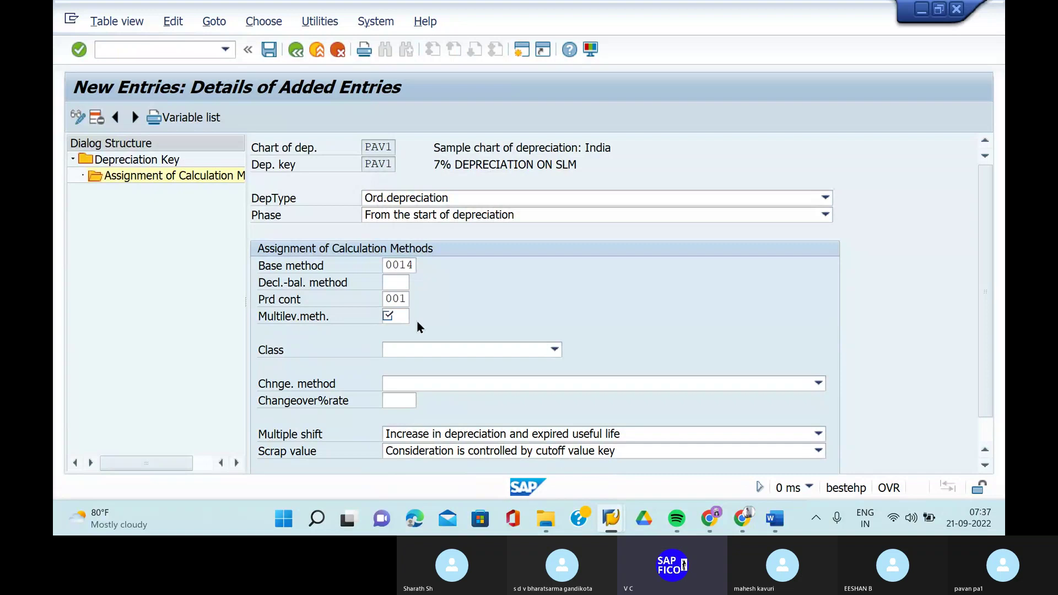
scroll(550, 298, "down", 2)
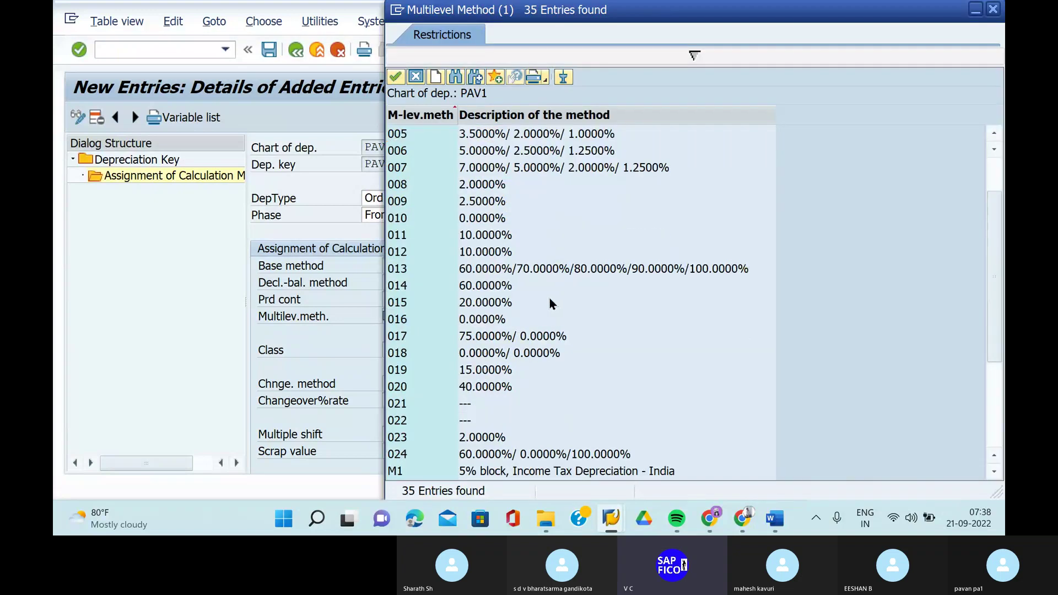
scroll(550, 299, "up", 2)
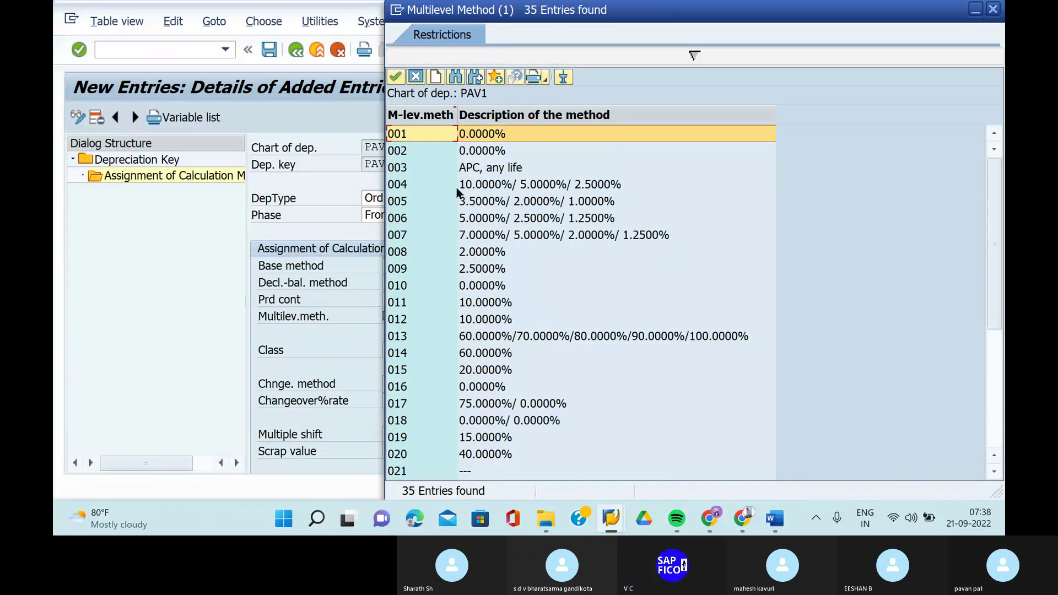
scroll(452, 337, "down", 5)
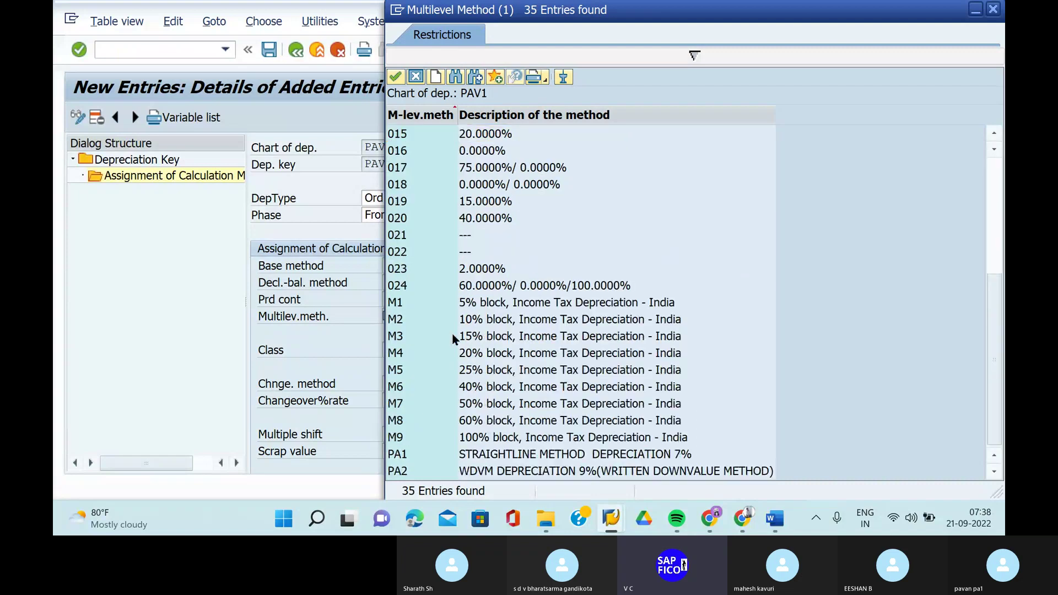
left_click(454, 454)
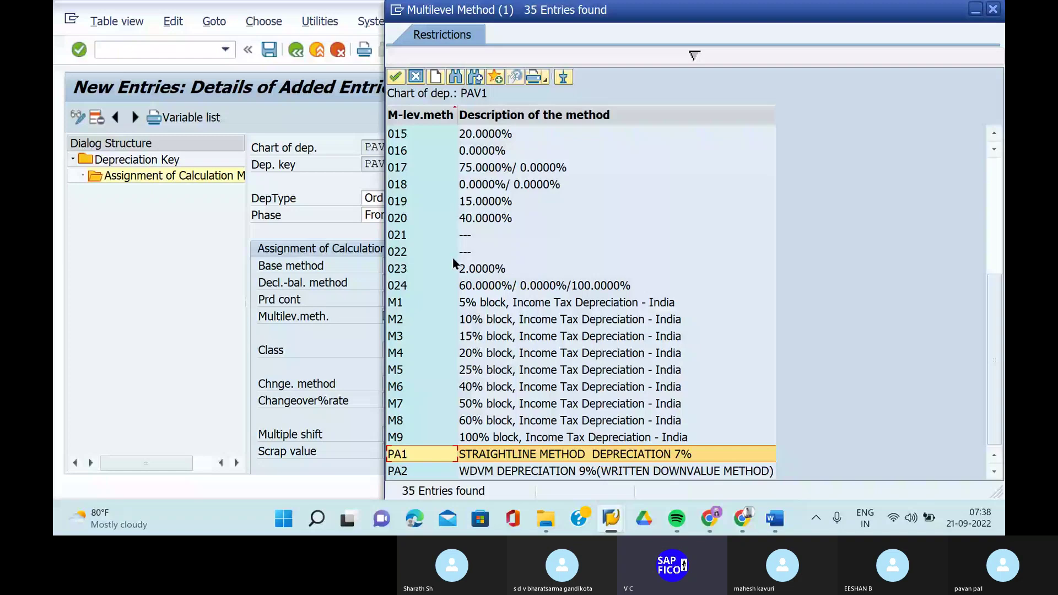
key("Return")
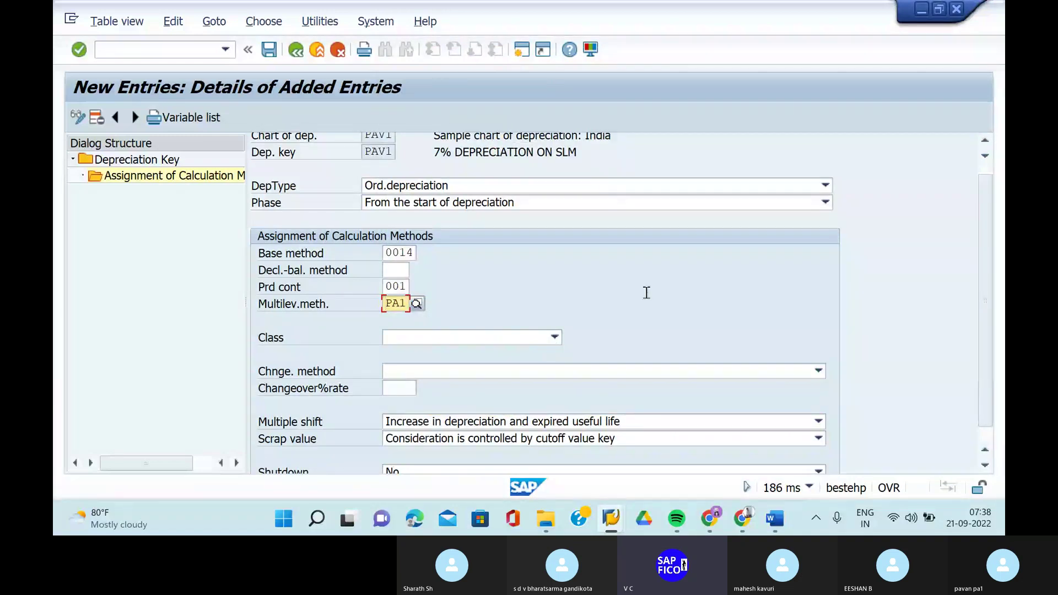
Set the class of the calculation method assignment to Straight-line depreciation and validate the entries.
scroll(647, 293, "down", 1)
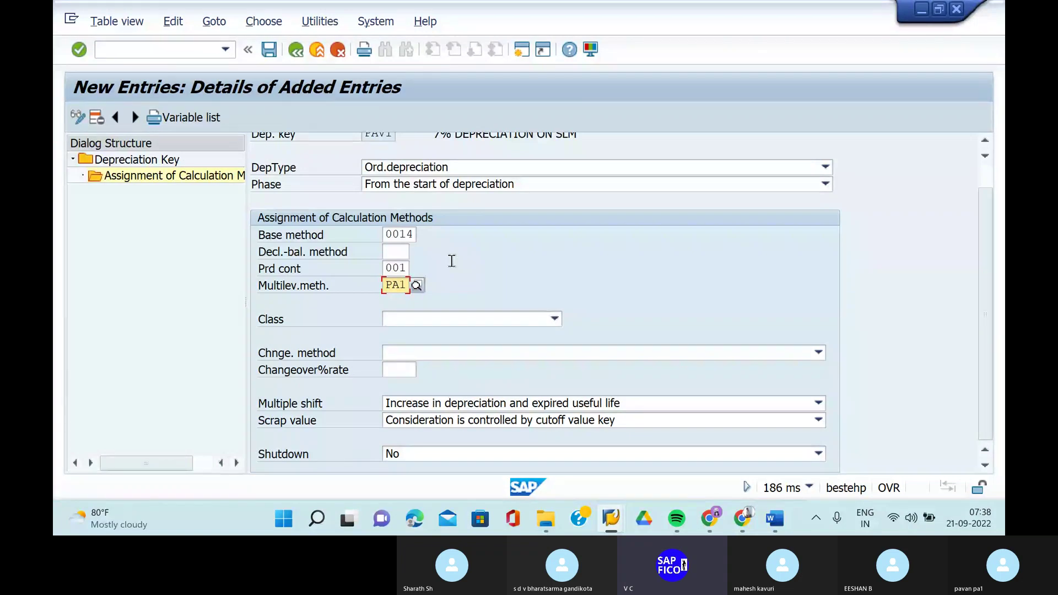
left_click(479, 325)
left_click(469, 353)
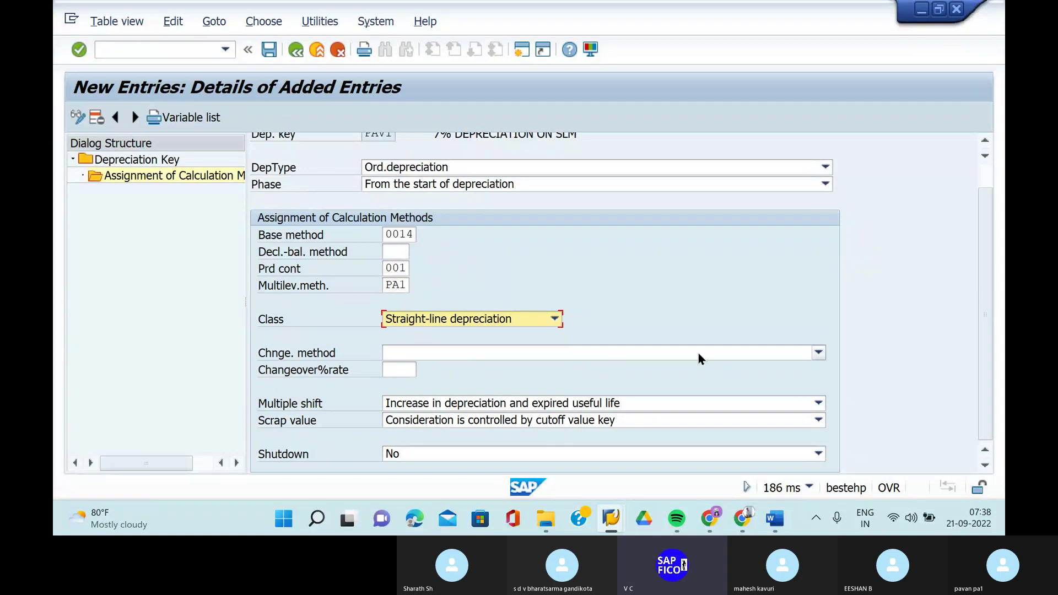
key("Return")
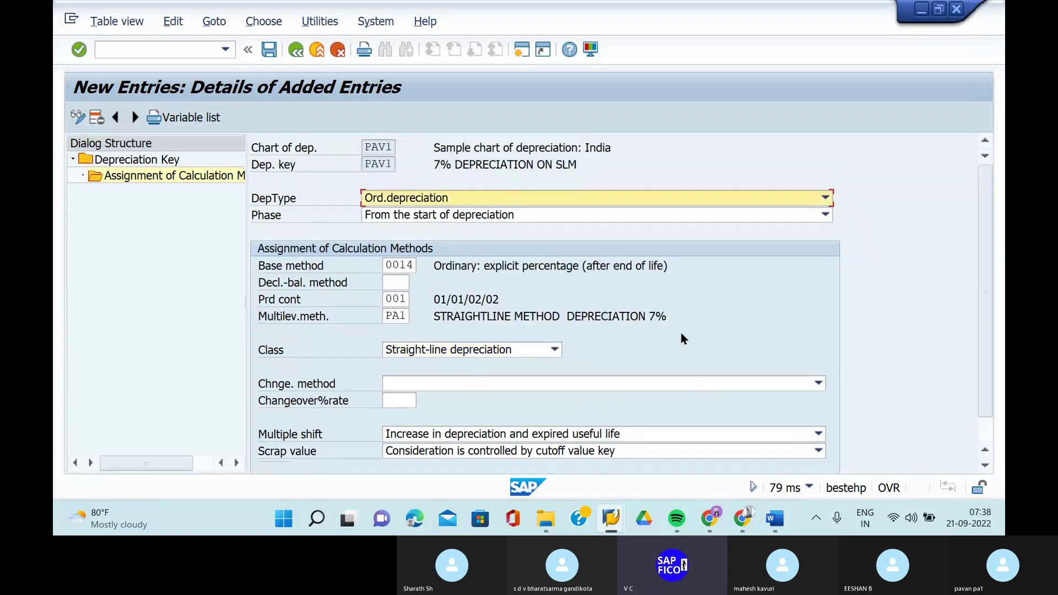
Save the calculation method assignment, reading the full text of the logged message and accepting the proposed customizing request.
left_click(269, 50)
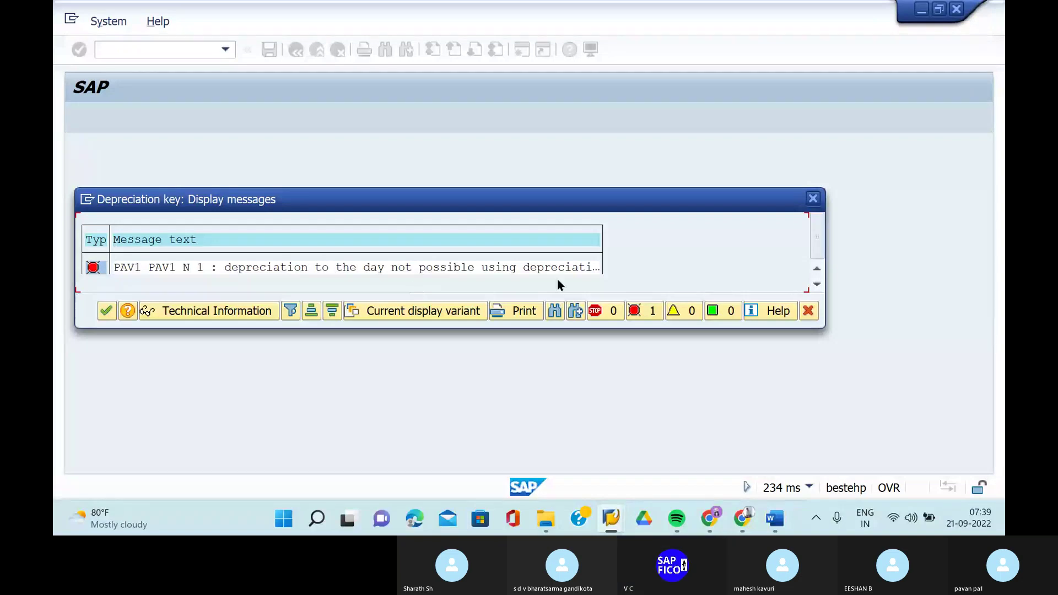
double_click(92, 269)
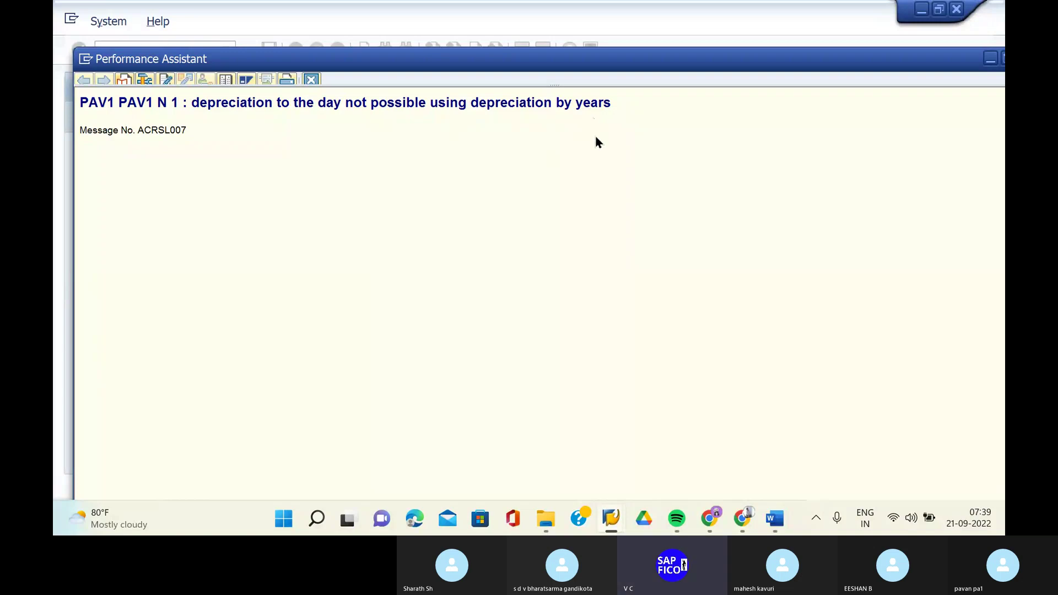
left_click(639, 33)
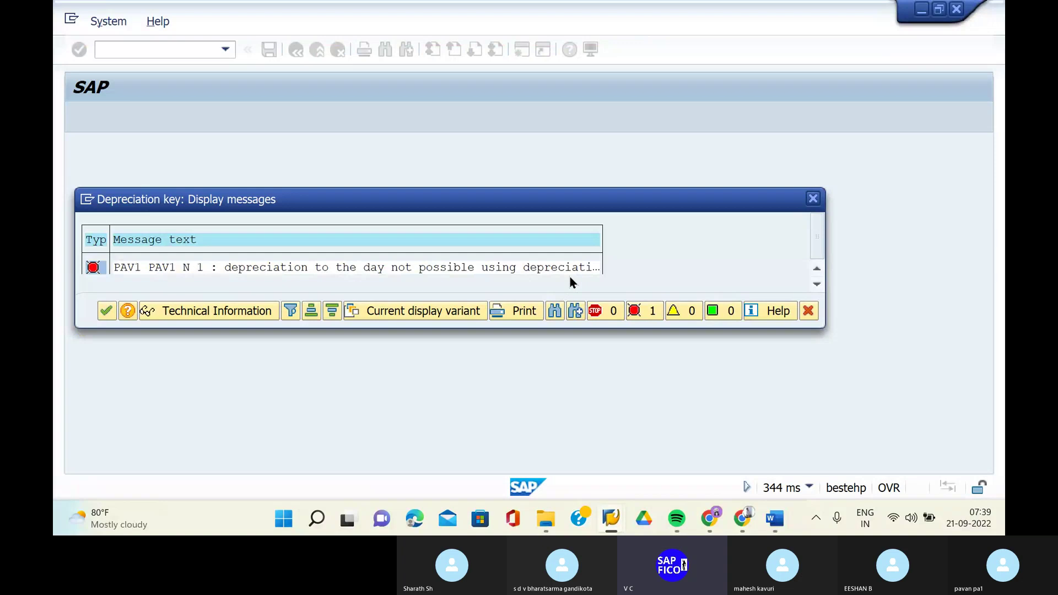
left_click(91, 268)
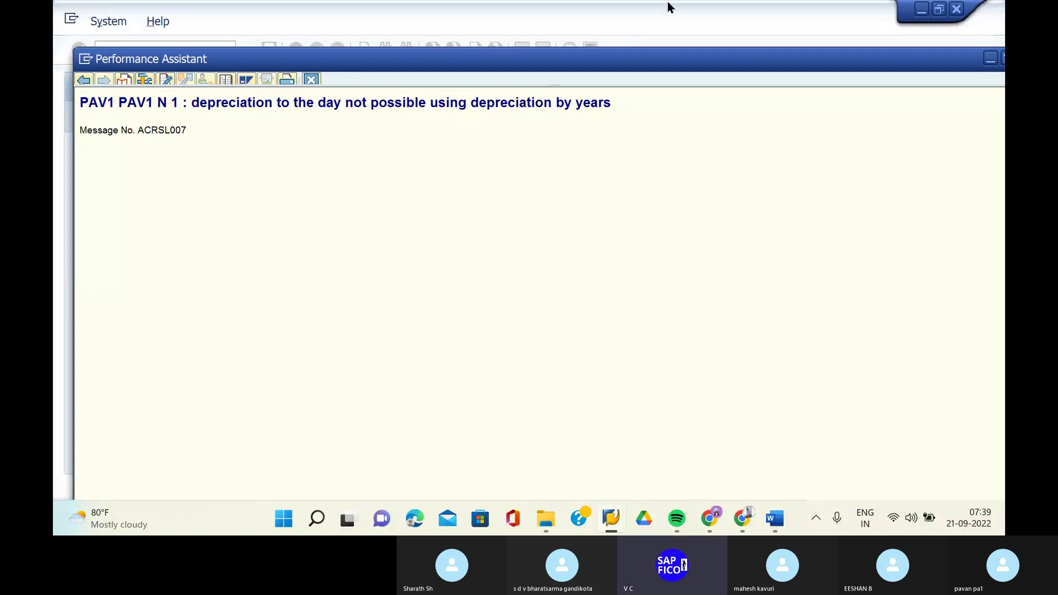
key("Escape")
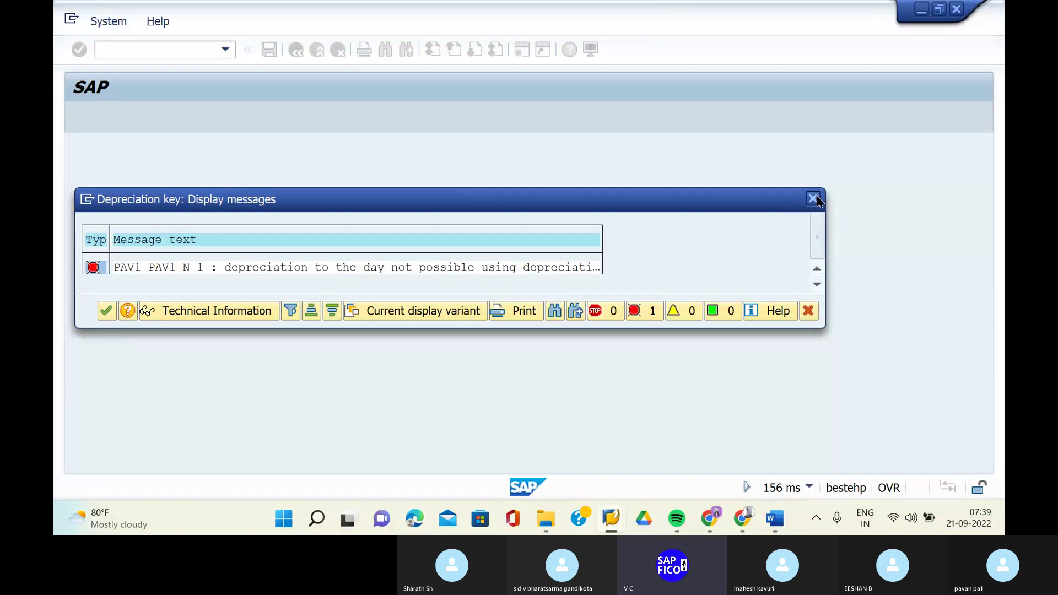
left_click(814, 199)
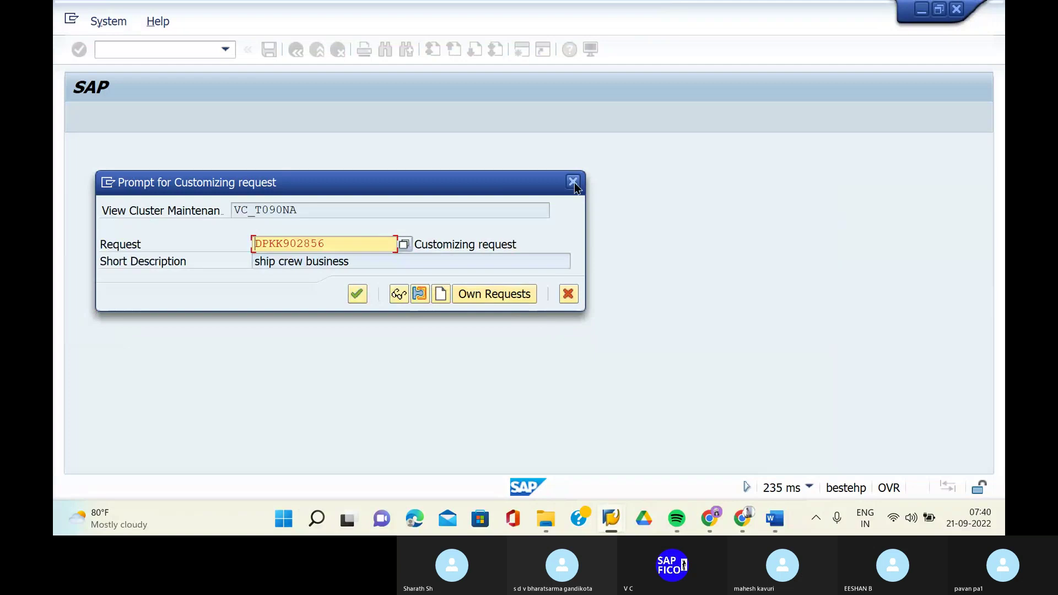
left_click(359, 298)
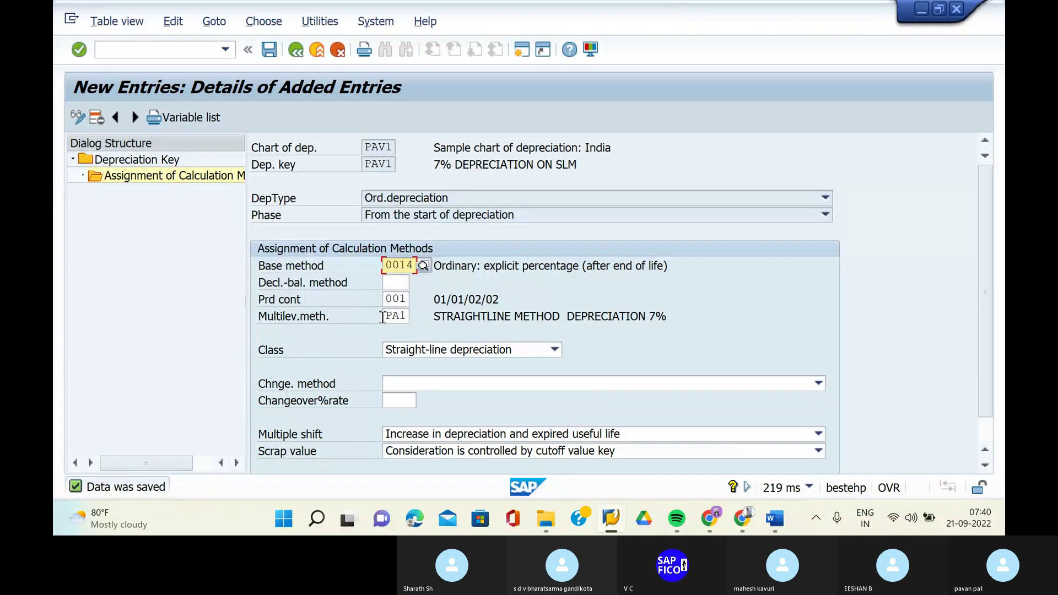
Review the saved calculation method assignment of key PAV1 and save it again.
scroll(382, 318, "down", 2)
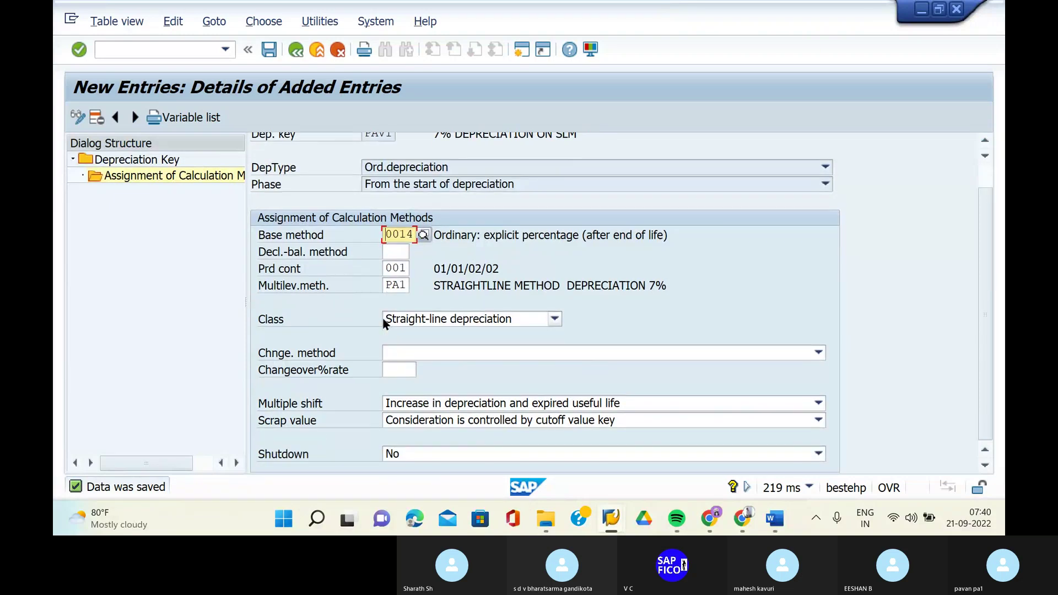
scroll(384, 323, "up", 2)
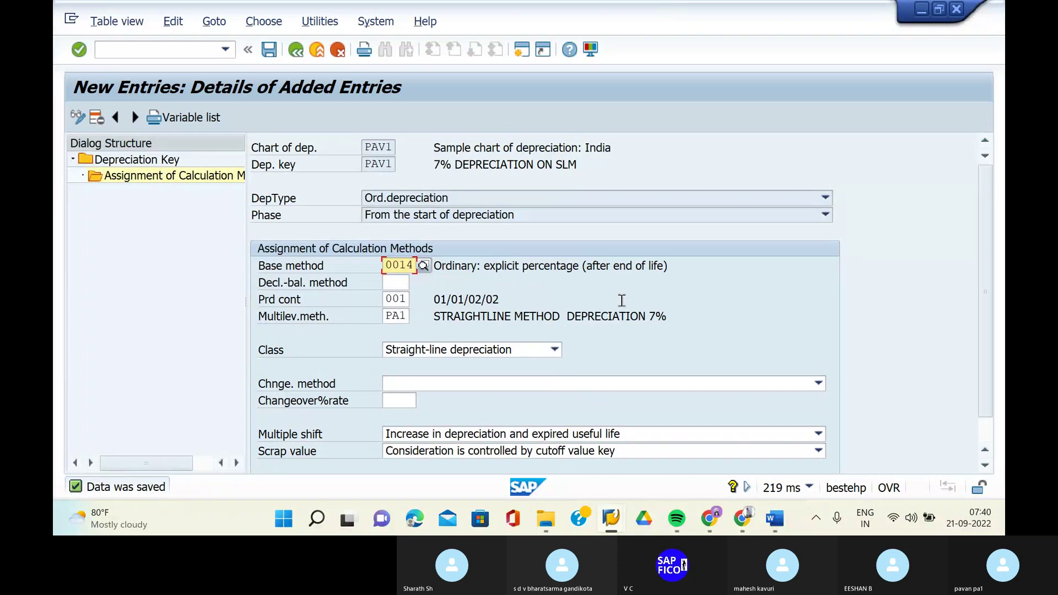
left_click(394, 280)
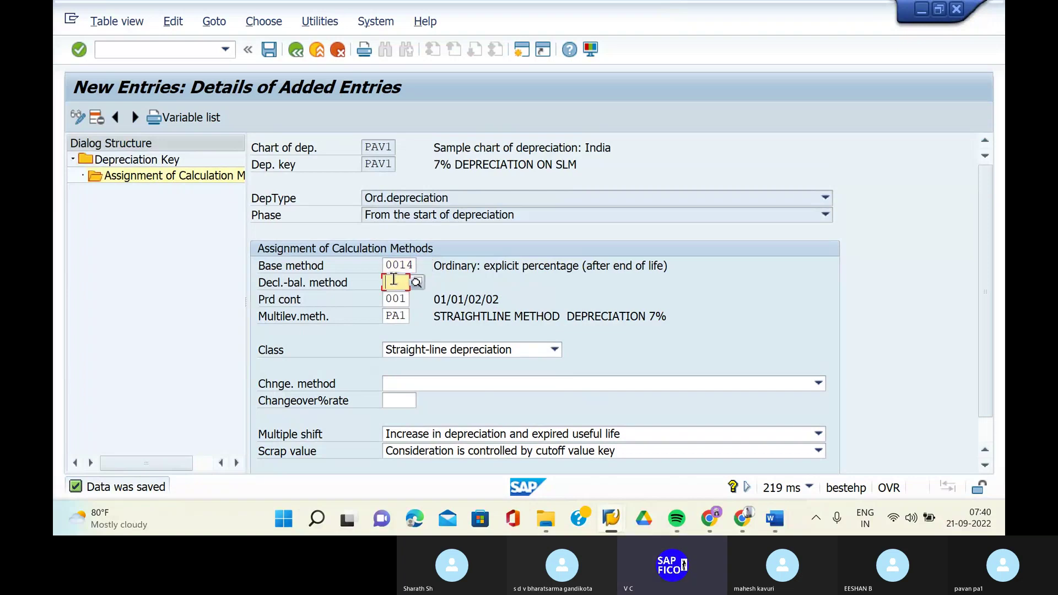
left_click(268, 51)
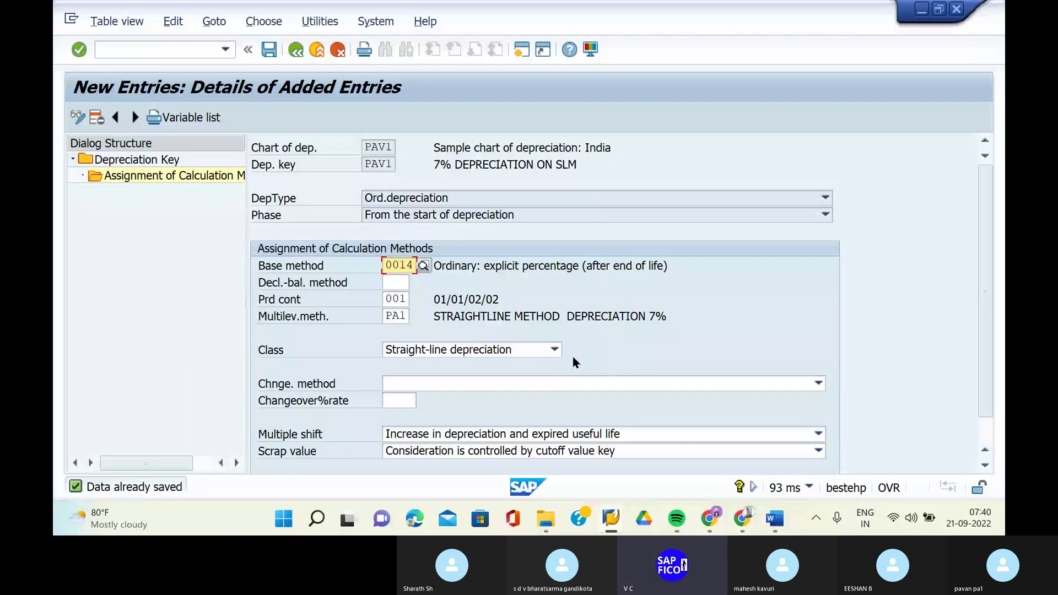
scroll(558, 340, "down", 1)
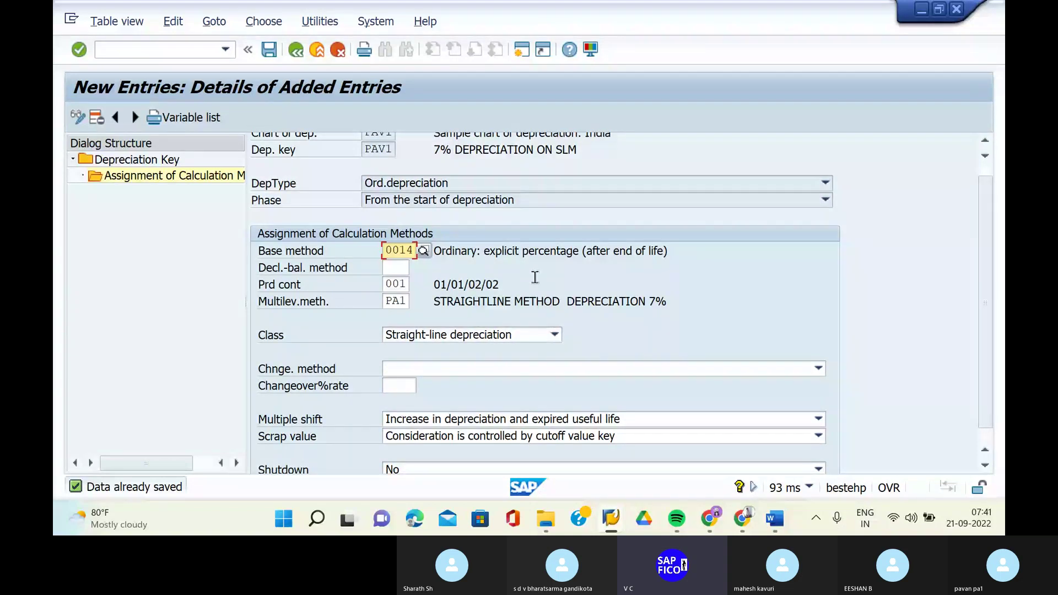
Switch directly to the multilevel method maintenance transaction for chart of depreciation PAV1.
left_click(162, 54)
type("/NA")
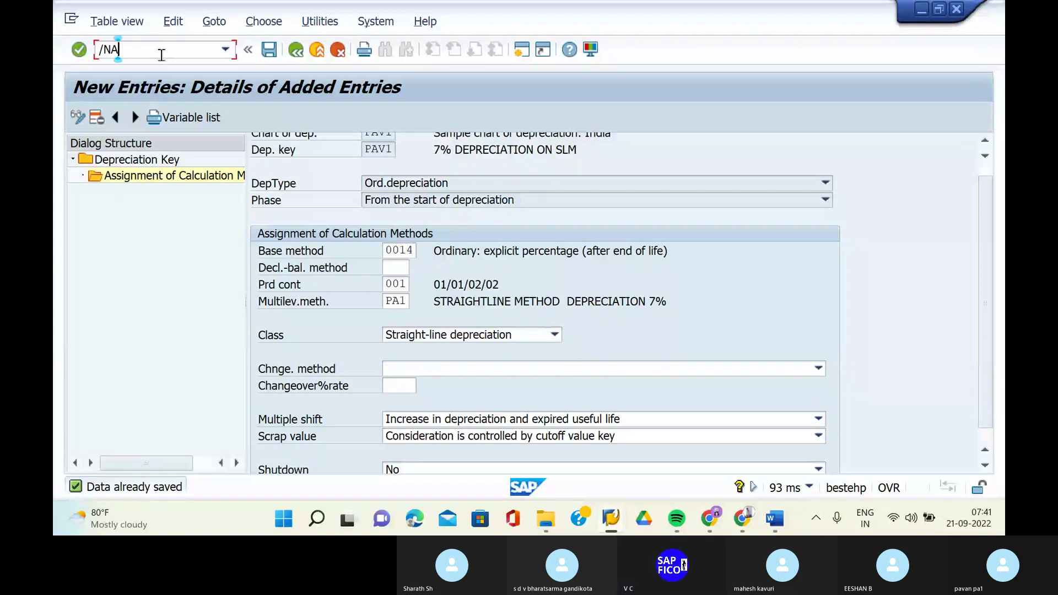
type("FAM")
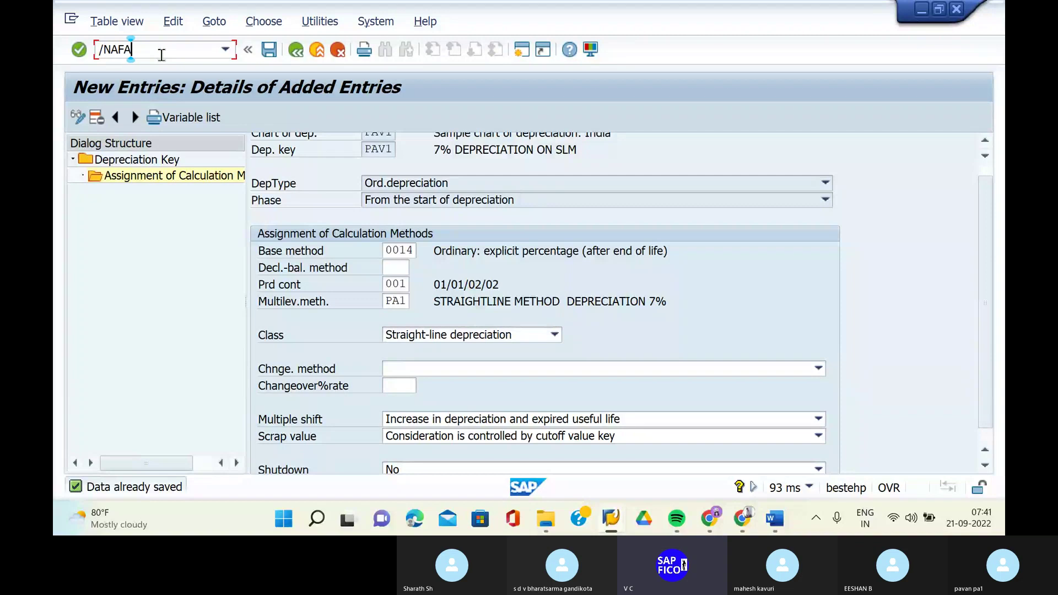
key("Return")
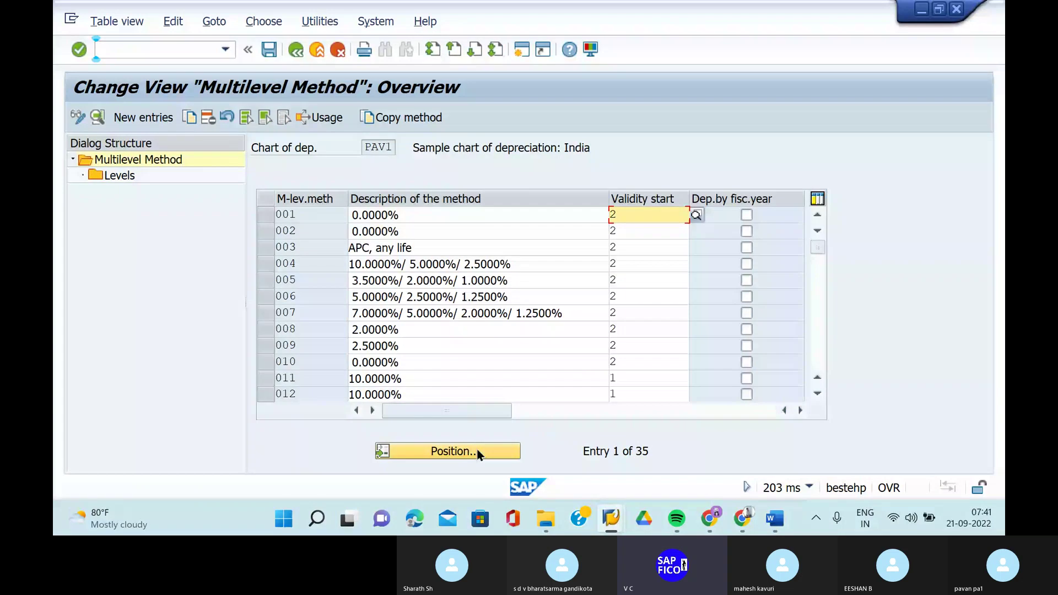
Position the multilevel method overview to PA1 and open that method's details.
double_click(818, 394)
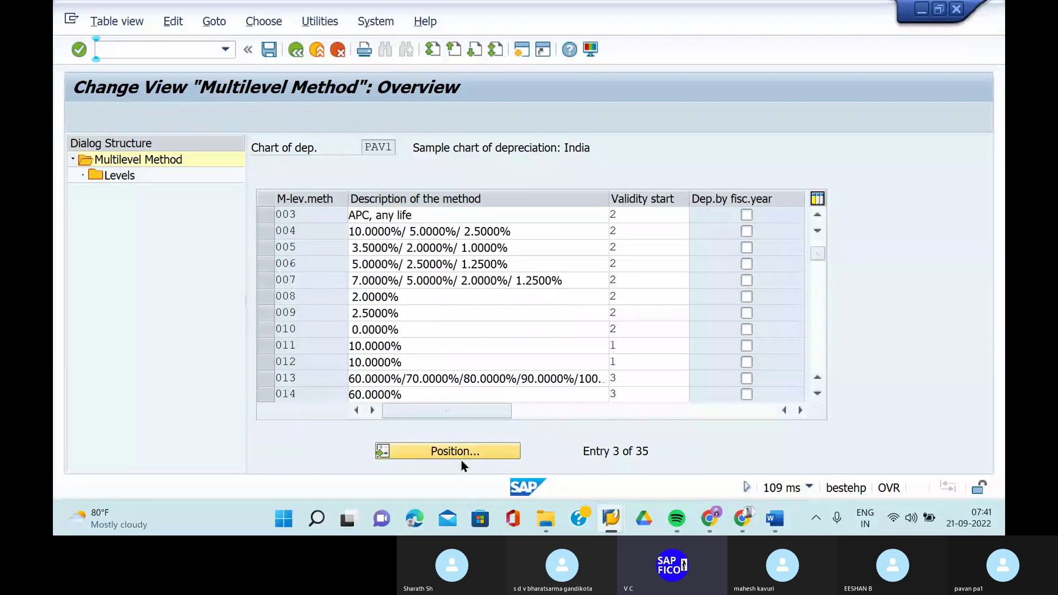
left_click(462, 458)
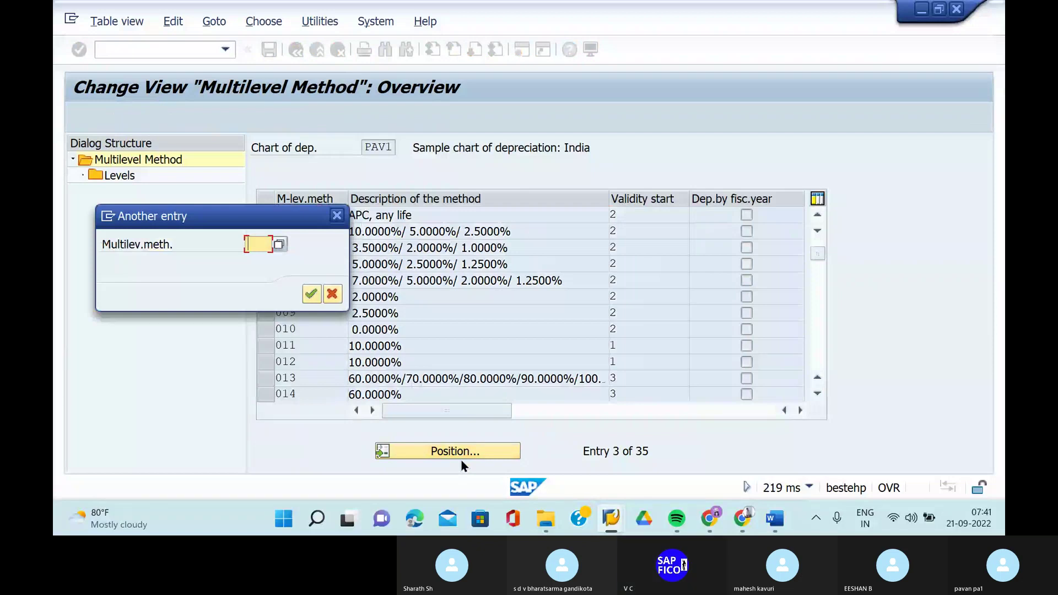
type("PA")
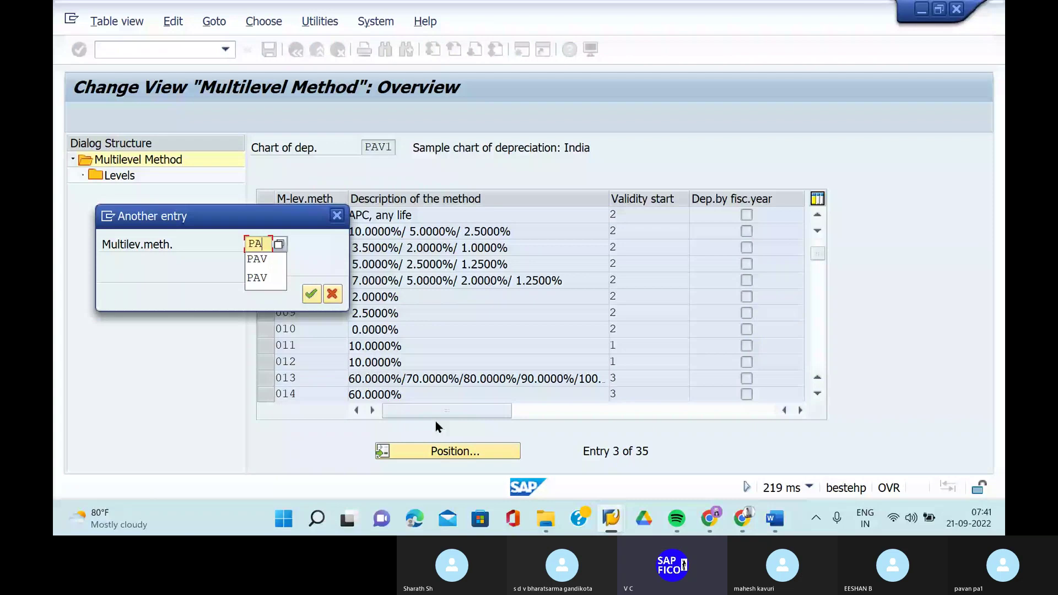
type("1")
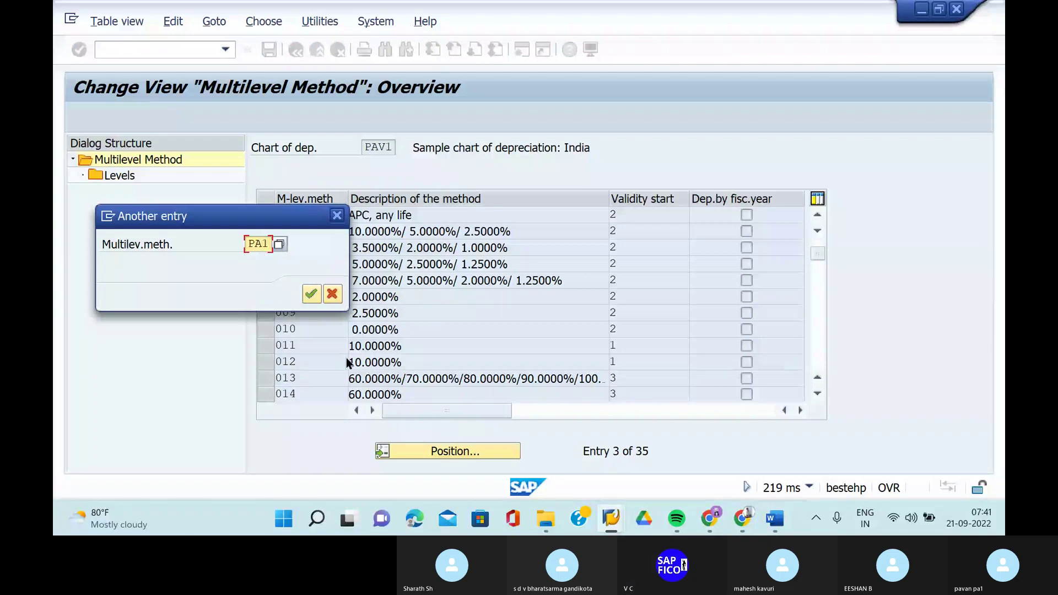
left_click(312, 294)
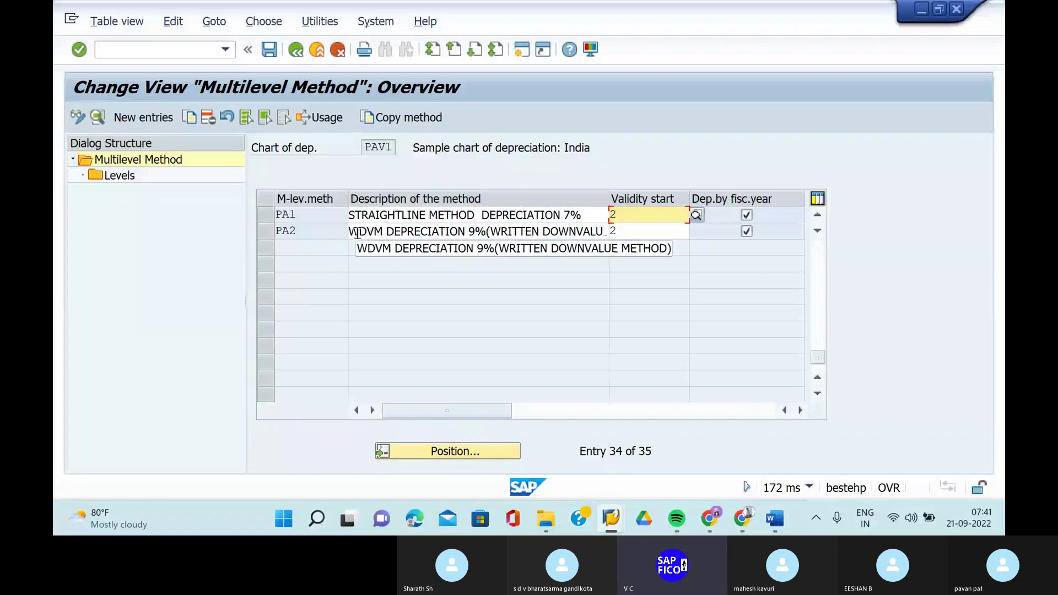
left_click(329, 213)
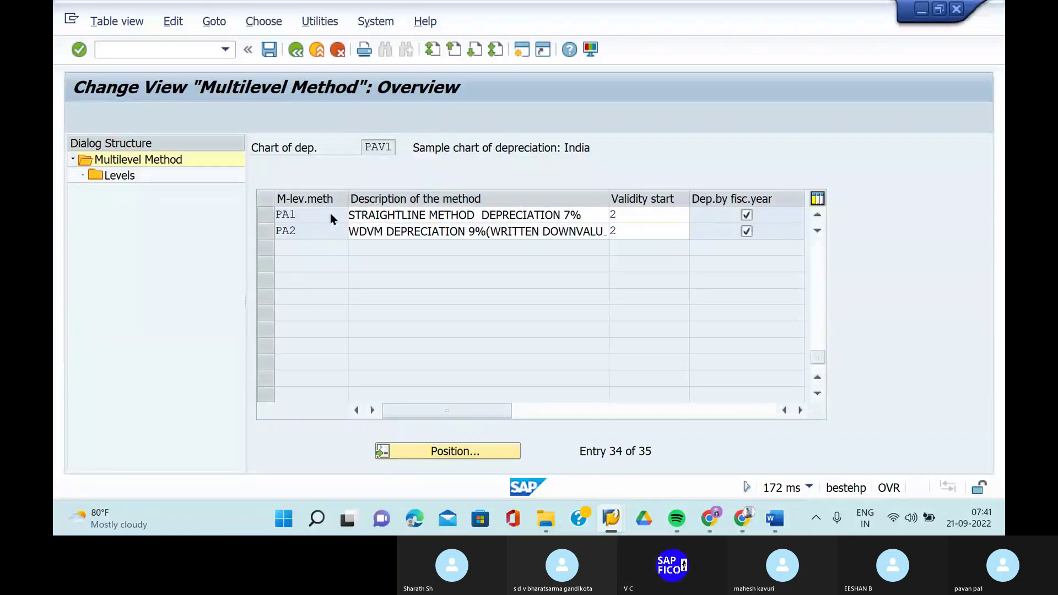
double_click(330, 213)
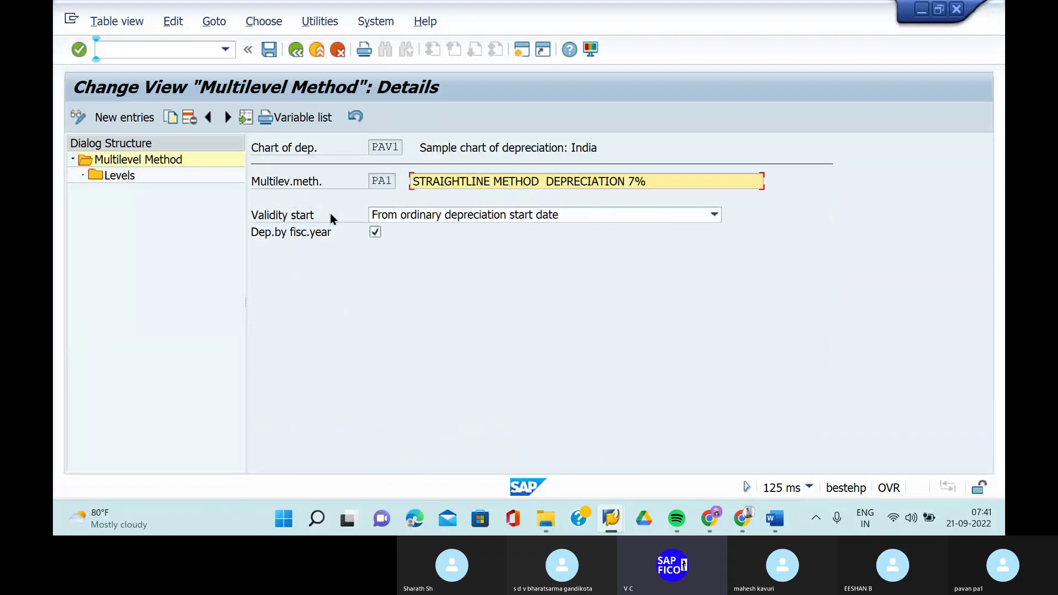
Turn off Dep.by fisc.year for multilevel method PA1 and save the change.
left_click(377, 234)
left_click(378, 235)
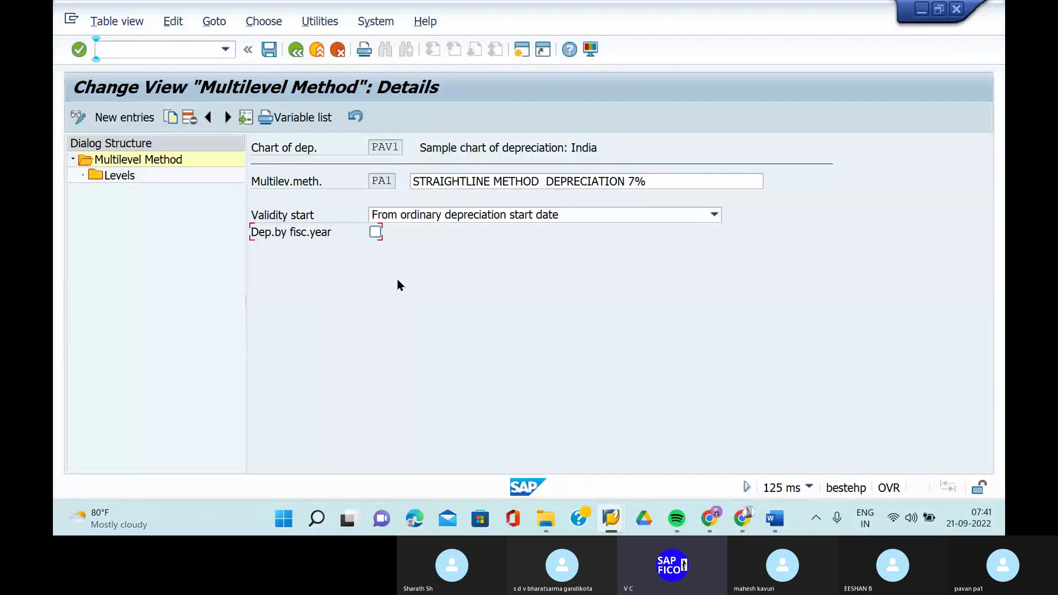
key("Return")
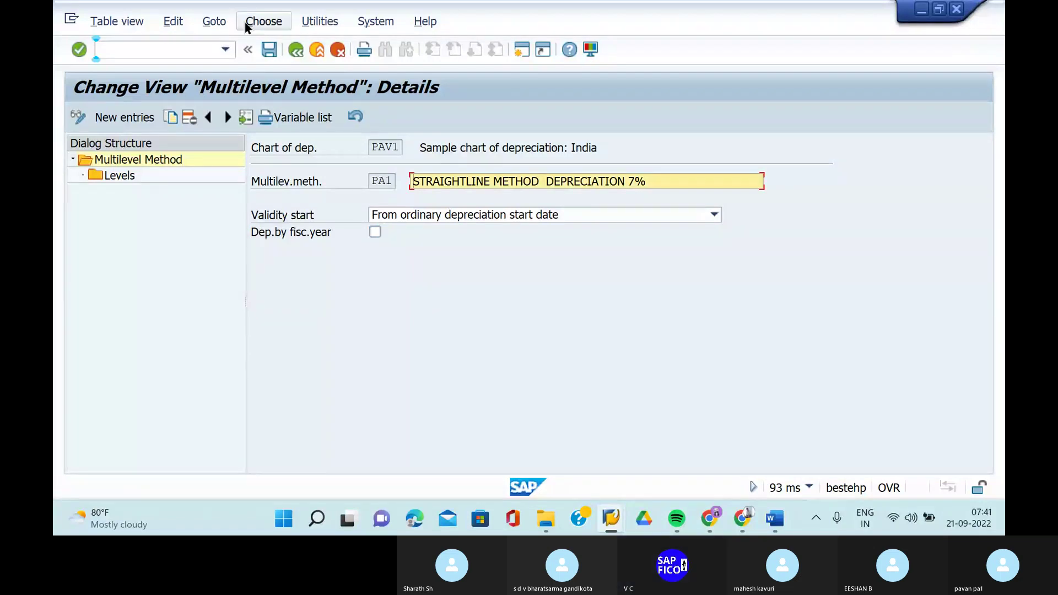
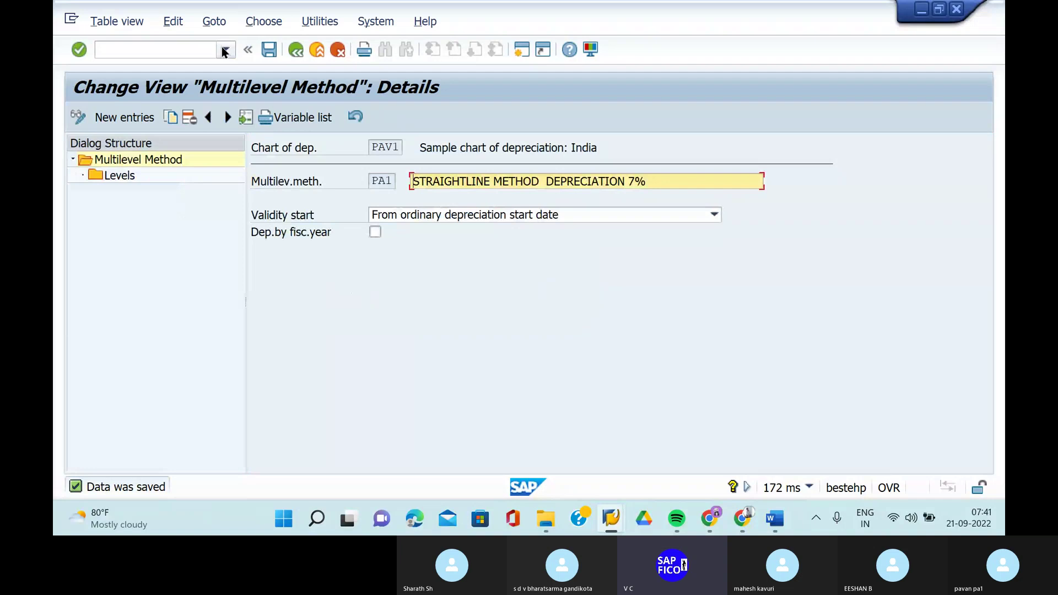
Turn off Dep.by fisc.year for multilevel method PA2 and save the change.
left_click(223, 50)
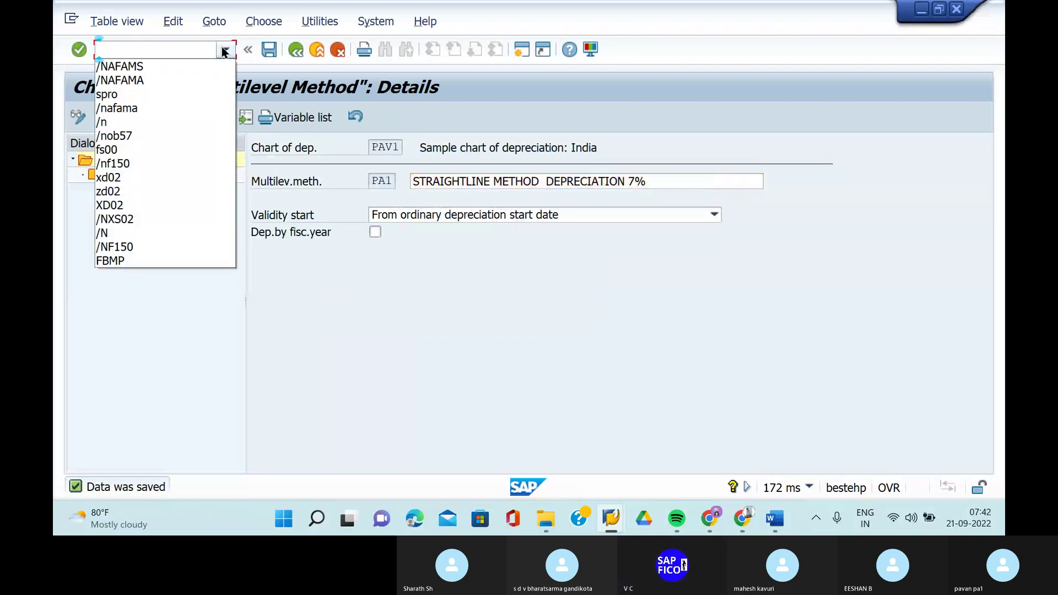
left_click(177, 44)
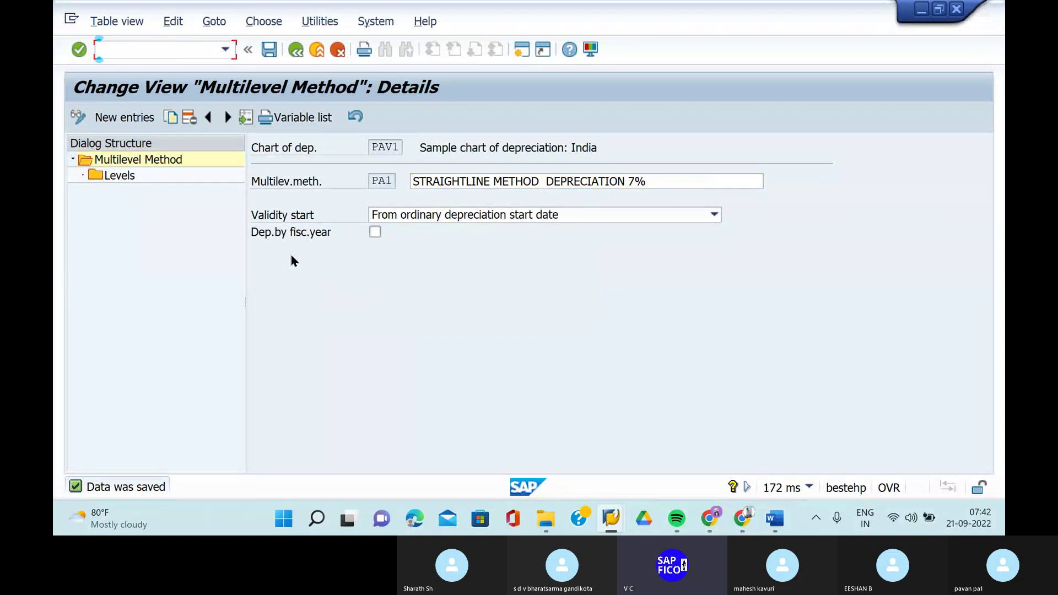
left_click(295, 51)
left_click(310, 230)
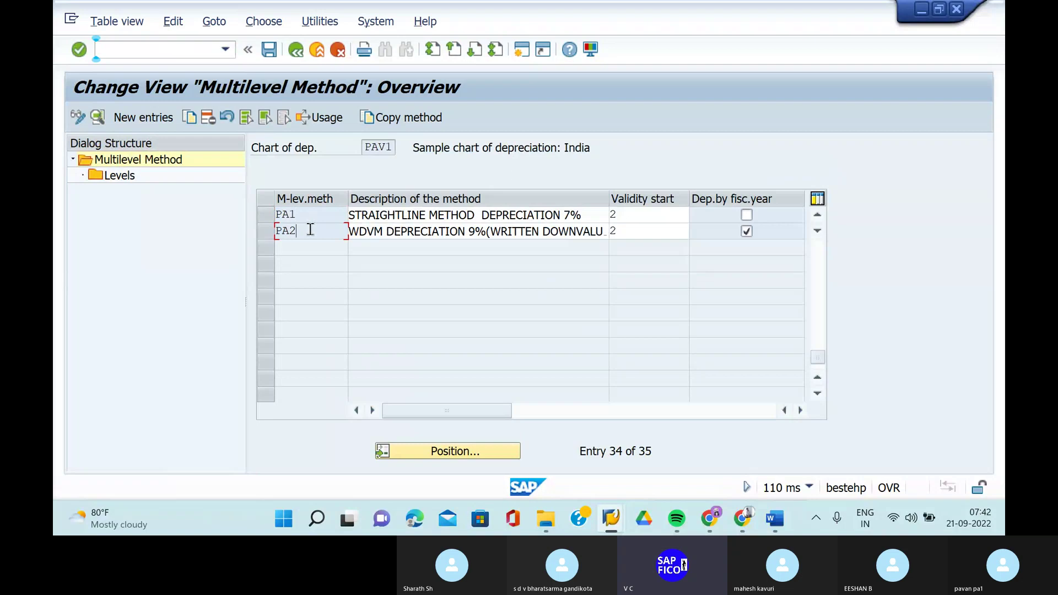
double_click(310, 229)
left_click(375, 235)
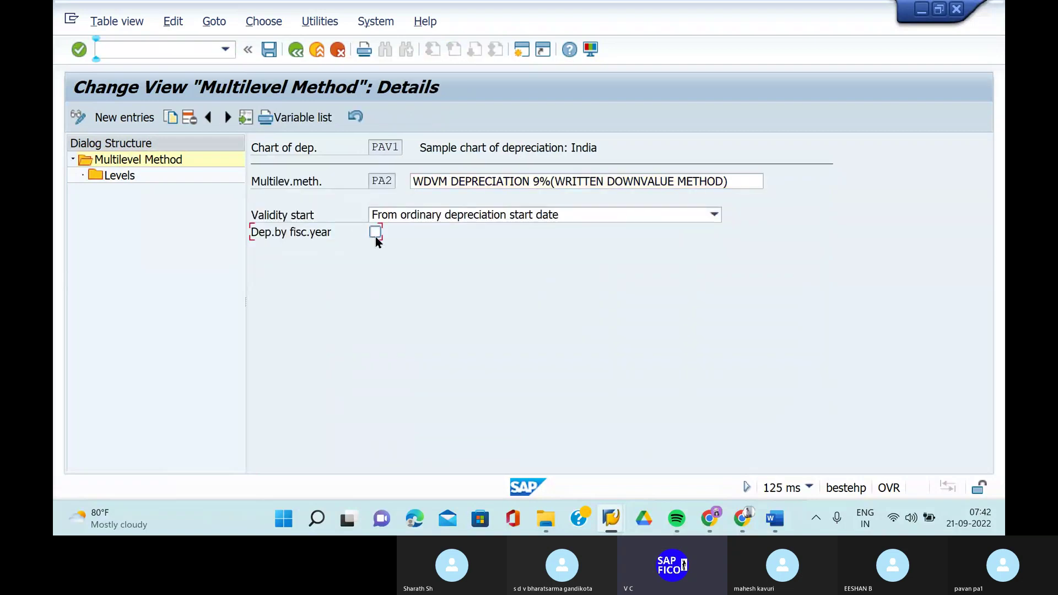
key("Return")
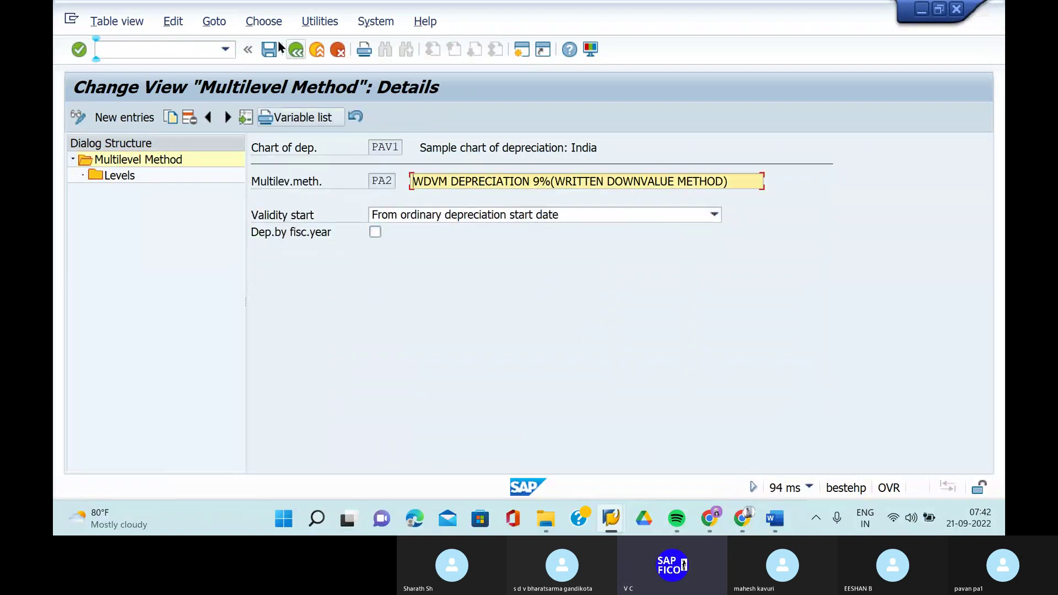
left_click(269, 50)
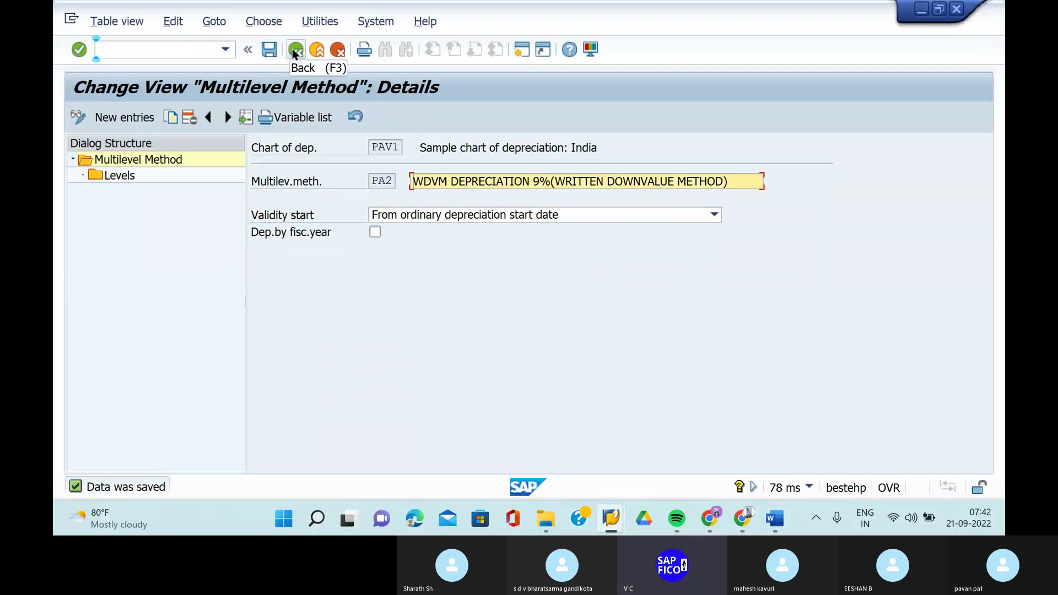
Switch directly to depreciation key maintenance with transaction AFAMA, position the overview to key PAV1 and open its details.
left_click(226, 52)
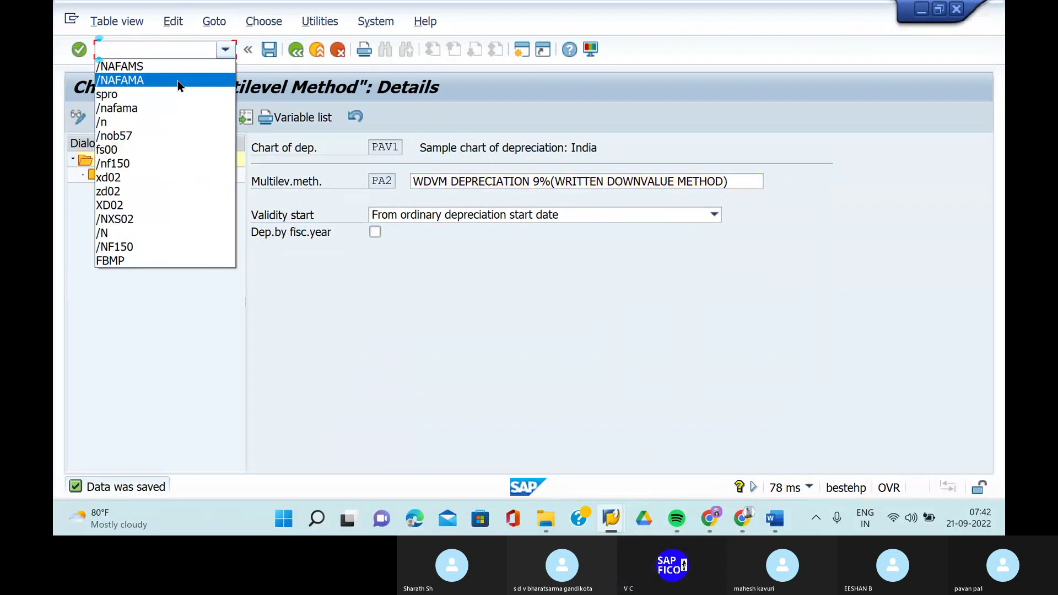
left_click(178, 80)
key("Return")
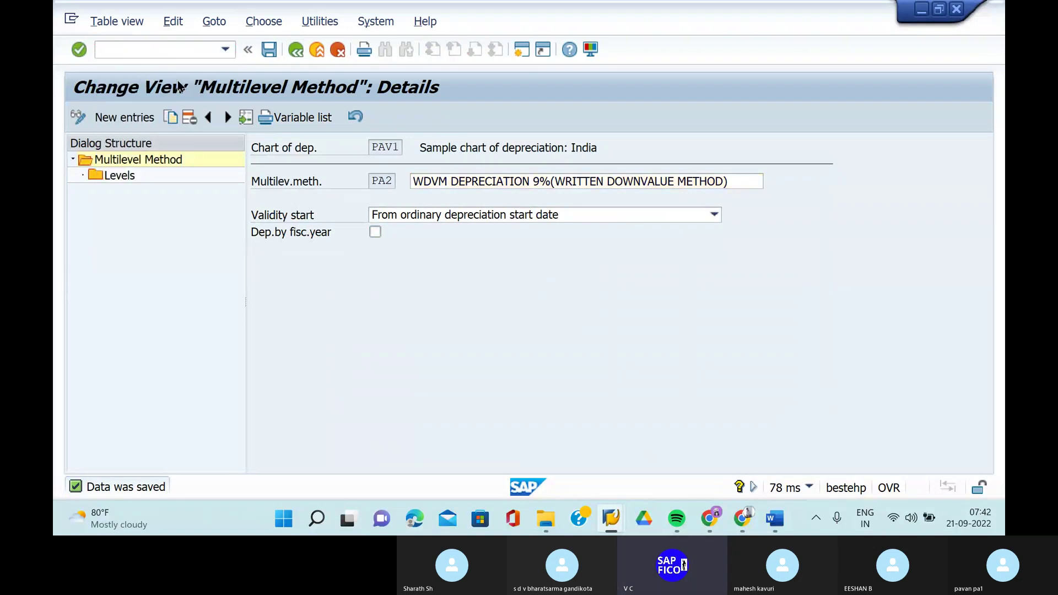
left_click(471, 451)
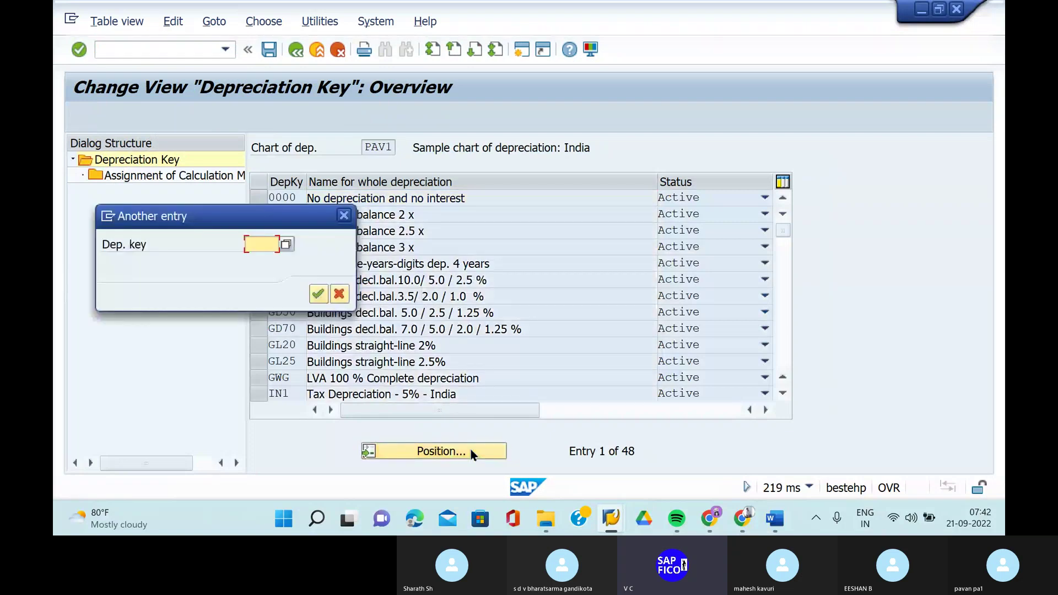
type("PAV1")
key("Return")
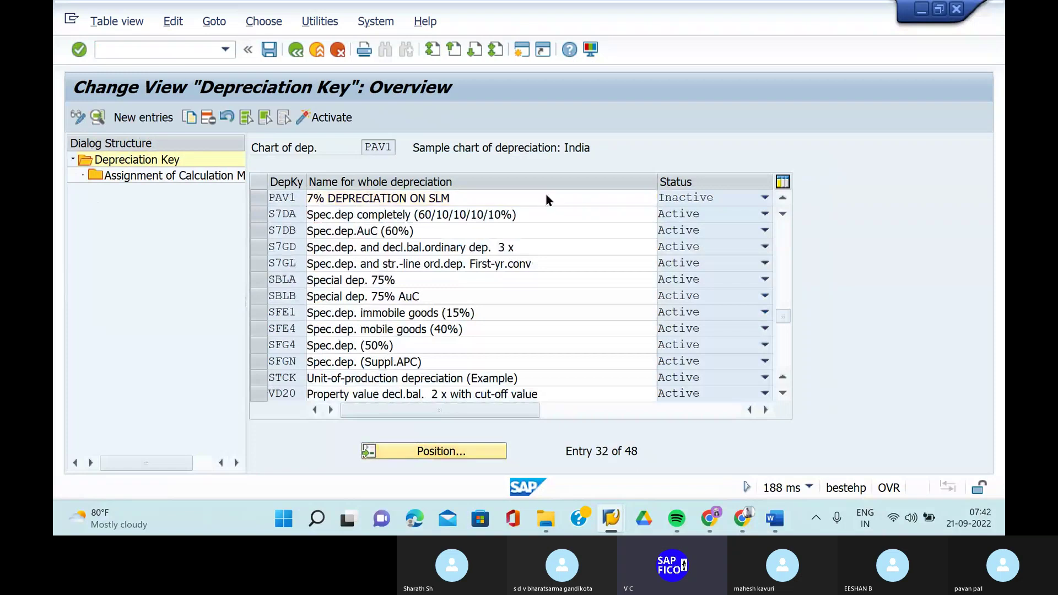
double_click(546, 196)
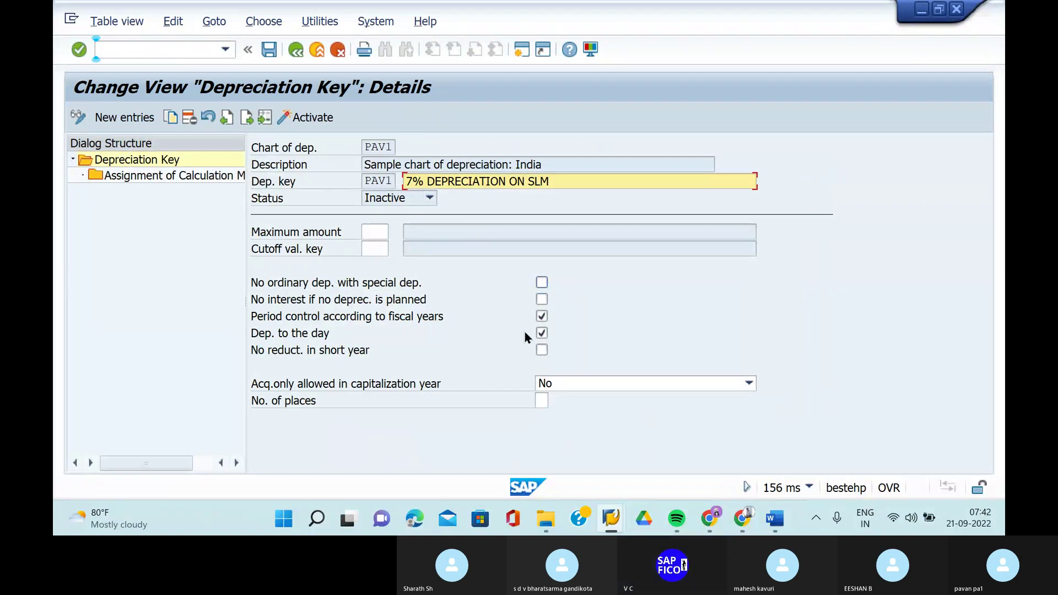
Allow acquisitions only in the capitalization year for depreciation key PAV1 by choosing Yes, and save under the proposed customizing request.
left_click(616, 385)
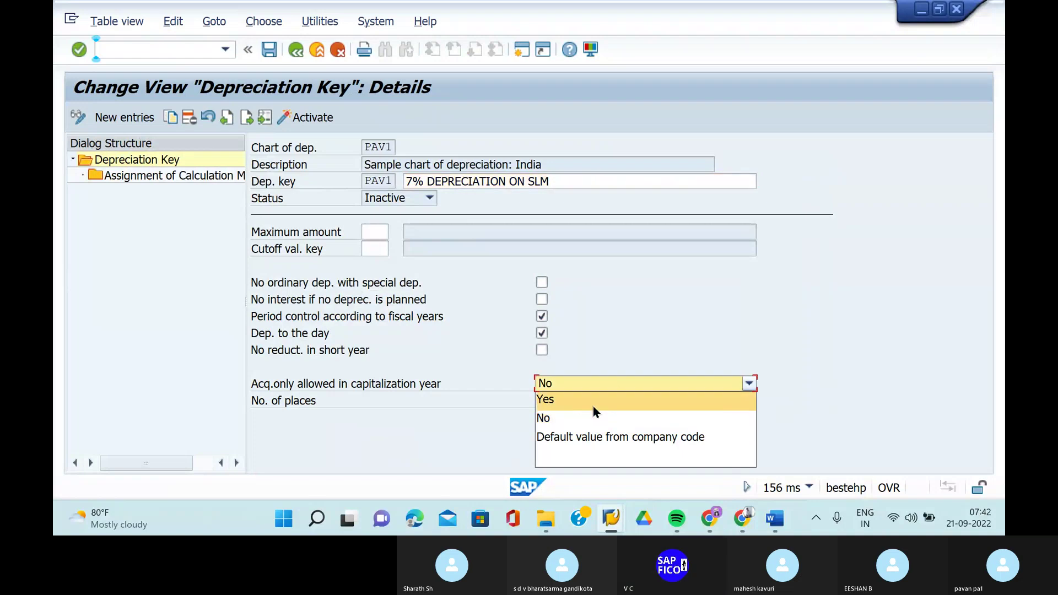
left_click(593, 405)
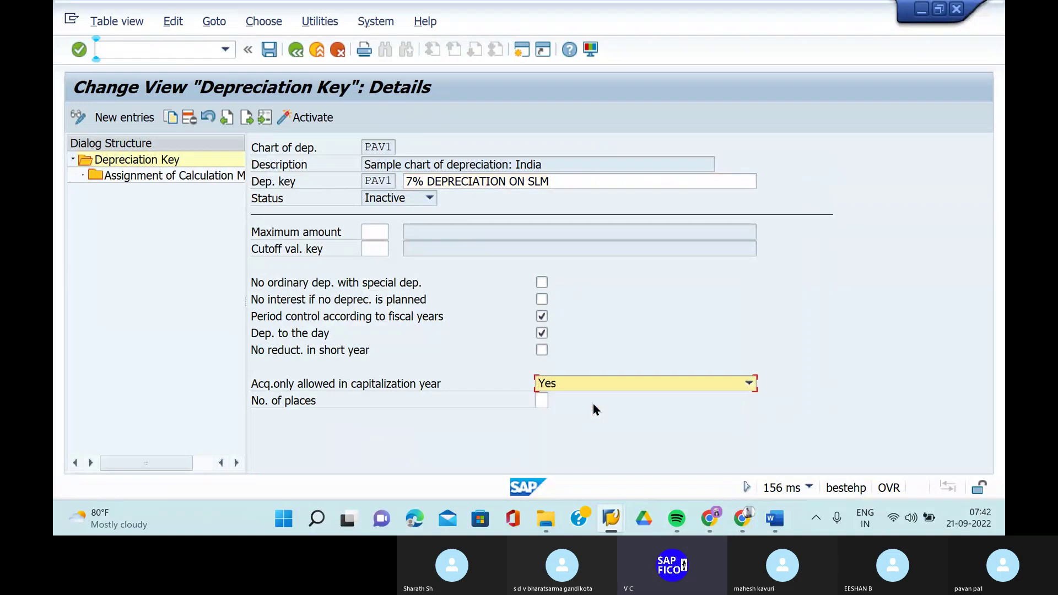
left_click(269, 50)
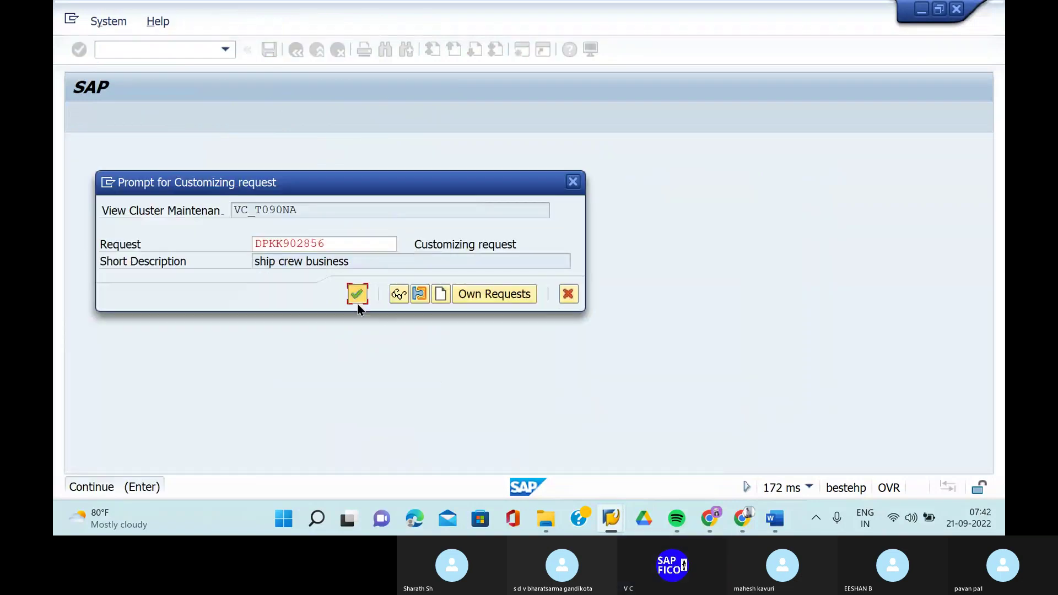
left_click(355, 293)
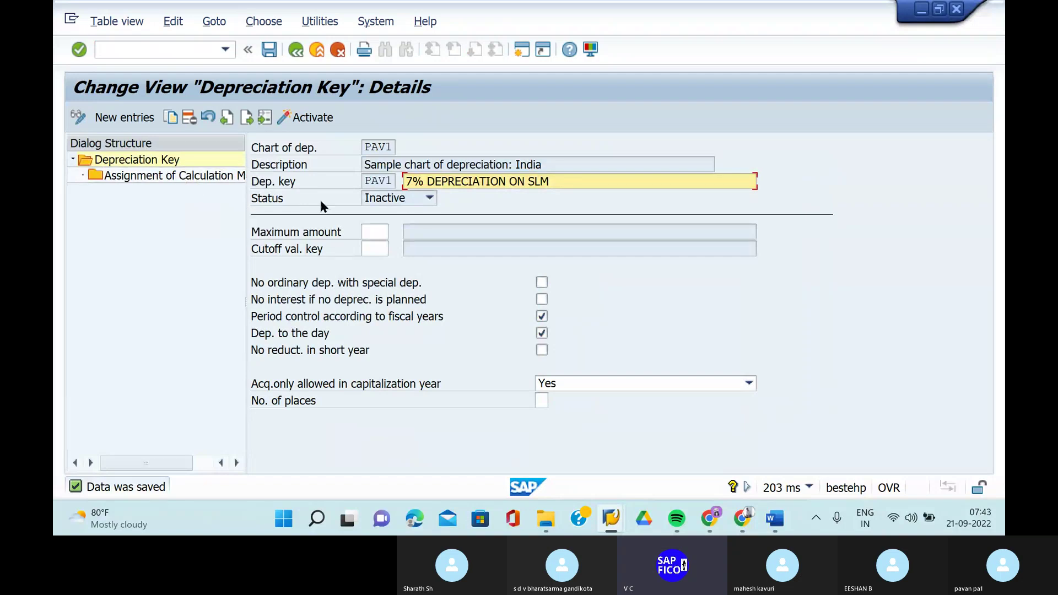
Activate depreciation key PAV1, save it and return to the depreciation key overview.
left_click(405, 198)
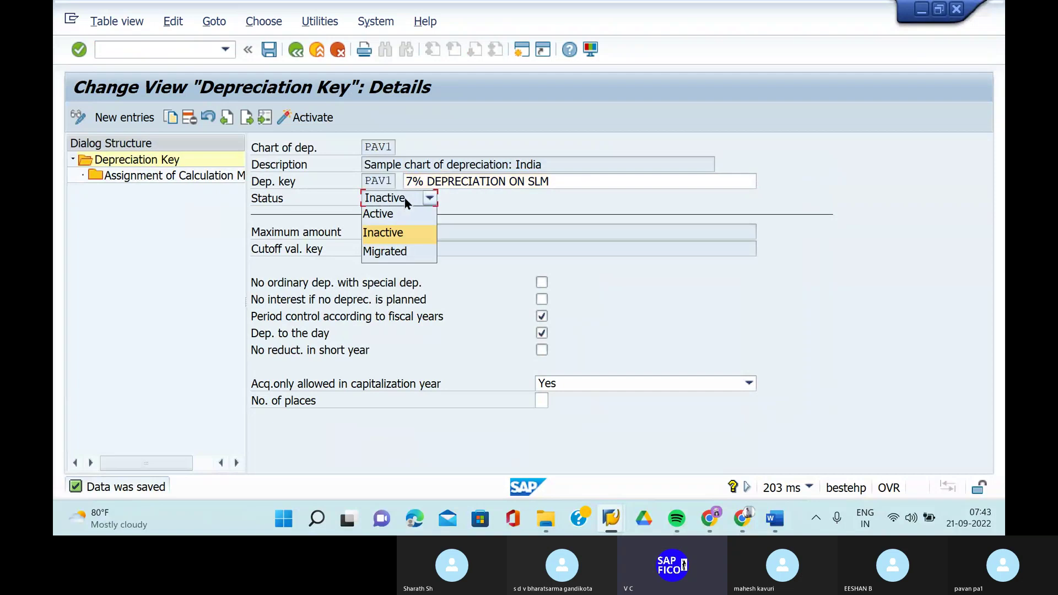
left_click(392, 231)
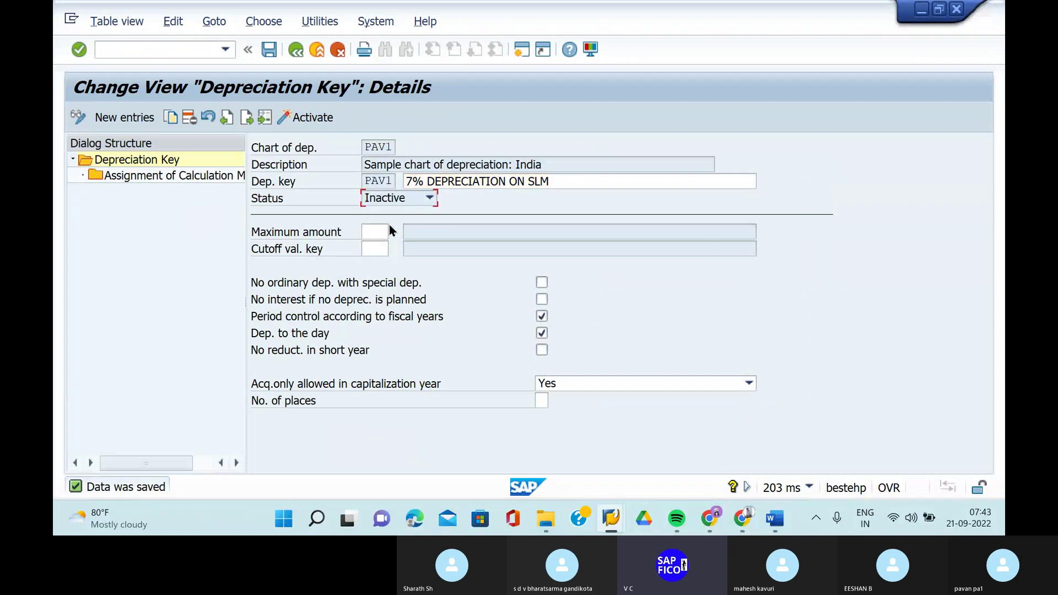
left_click(313, 119)
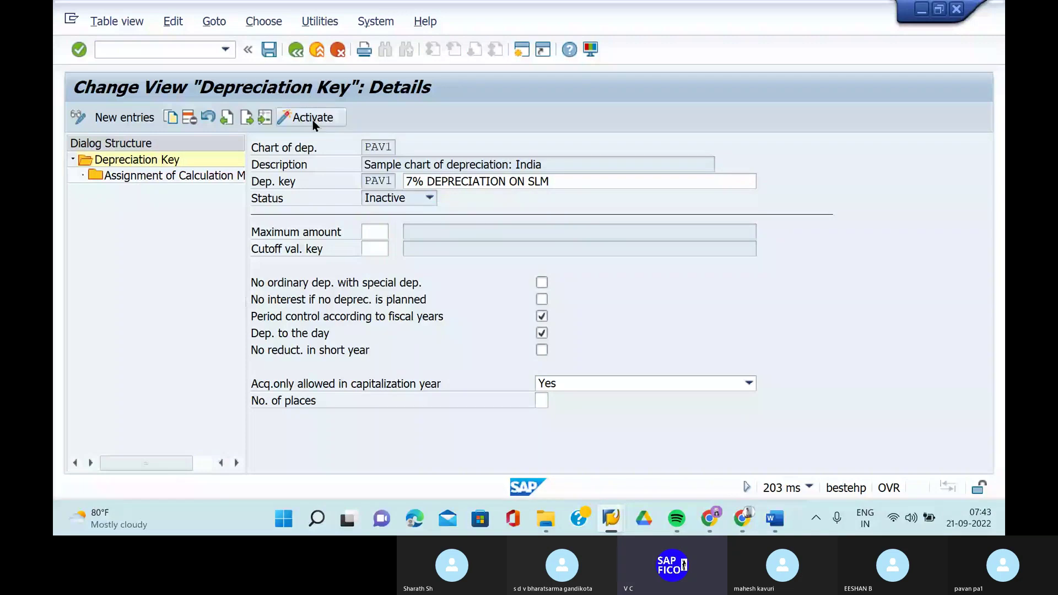
left_click(313, 119)
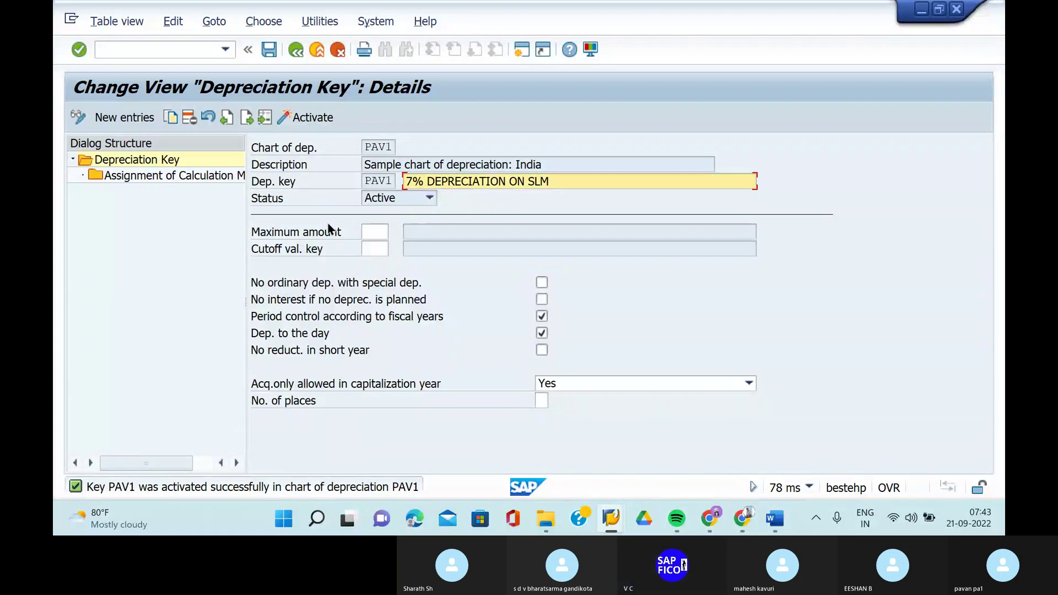
left_click(271, 52)
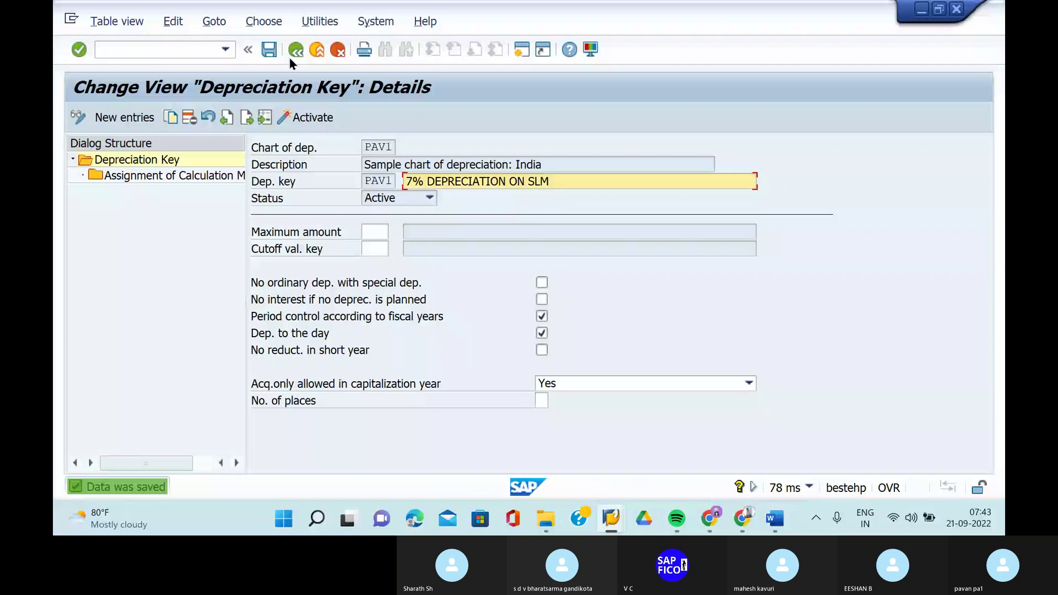
left_click(294, 54)
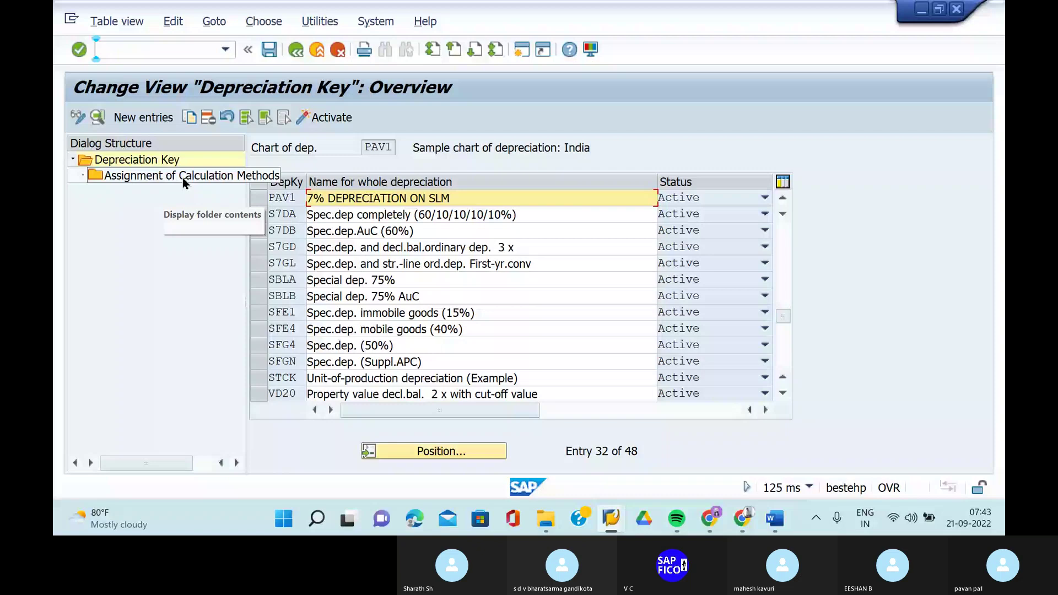
Leave depreciation key maintenance and open the depreciation area definitions for chart of depreciation PAV1 with transaction OADB.
left_click(176, 50)
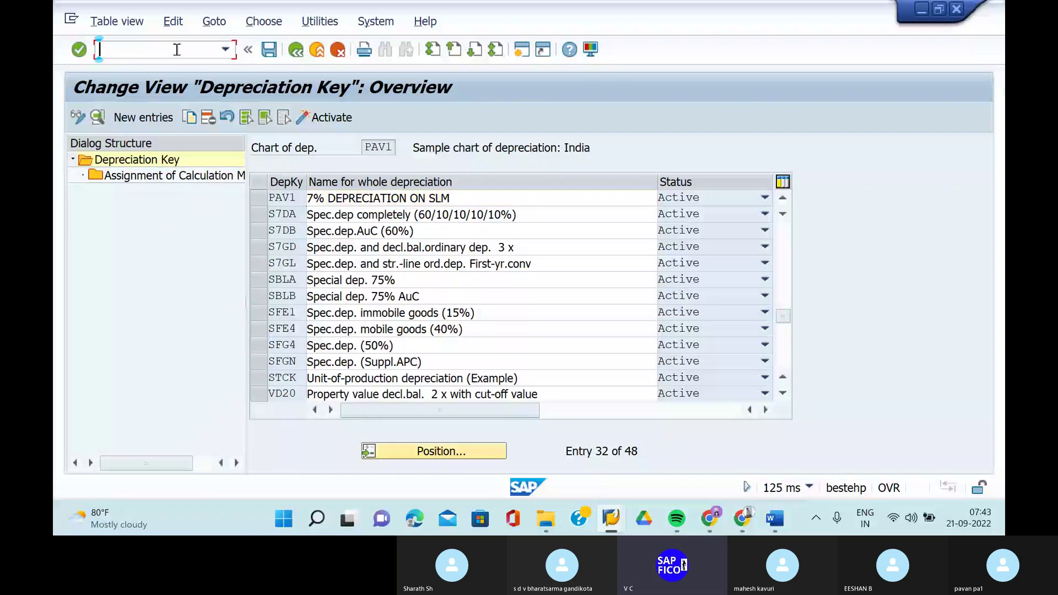
type("/N")
key("Return")
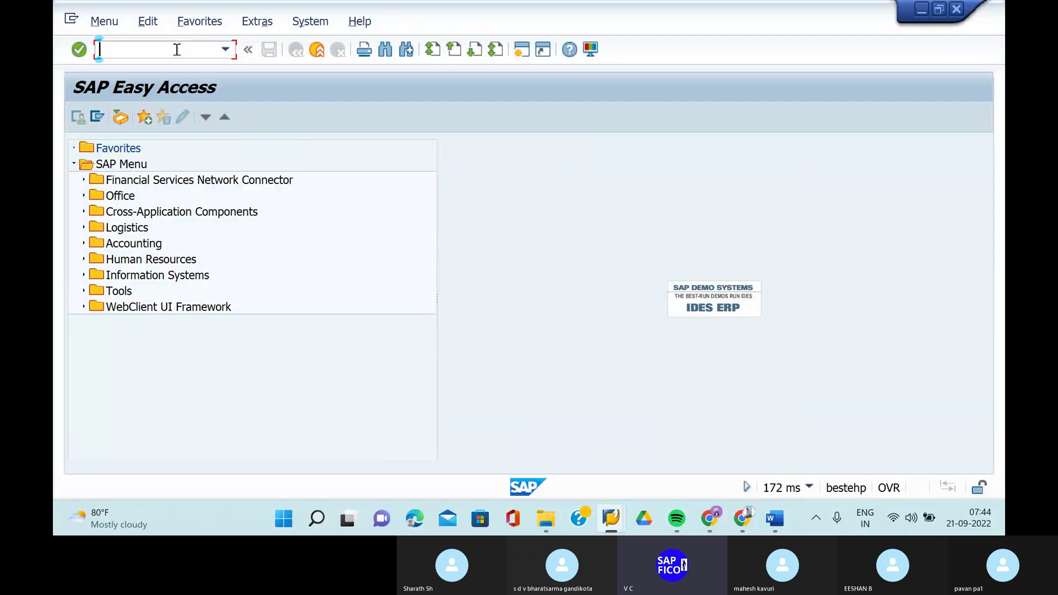
type("OADB")
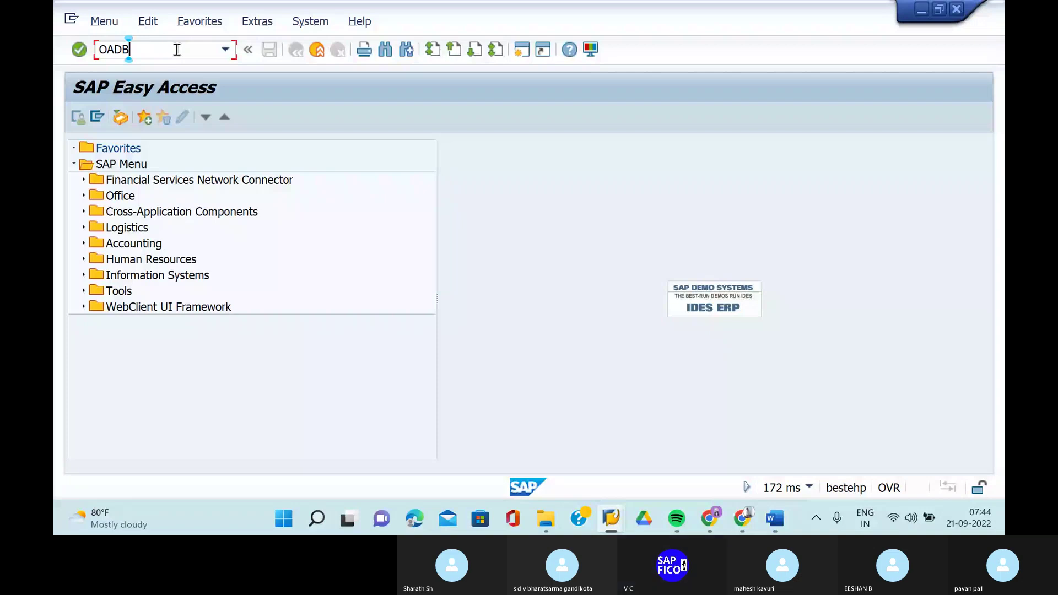
key("Return")
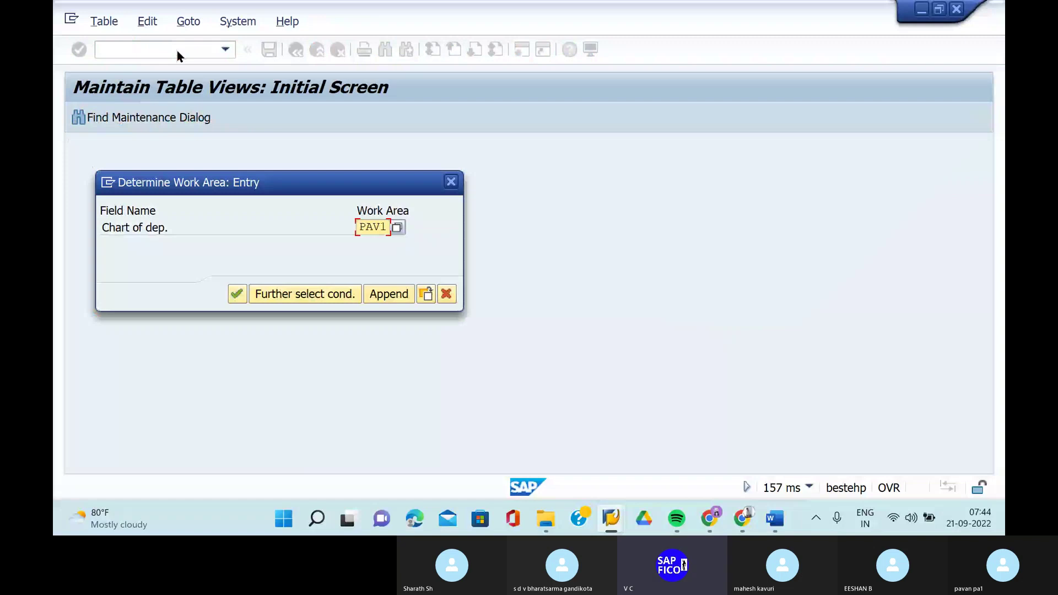
left_click(239, 294)
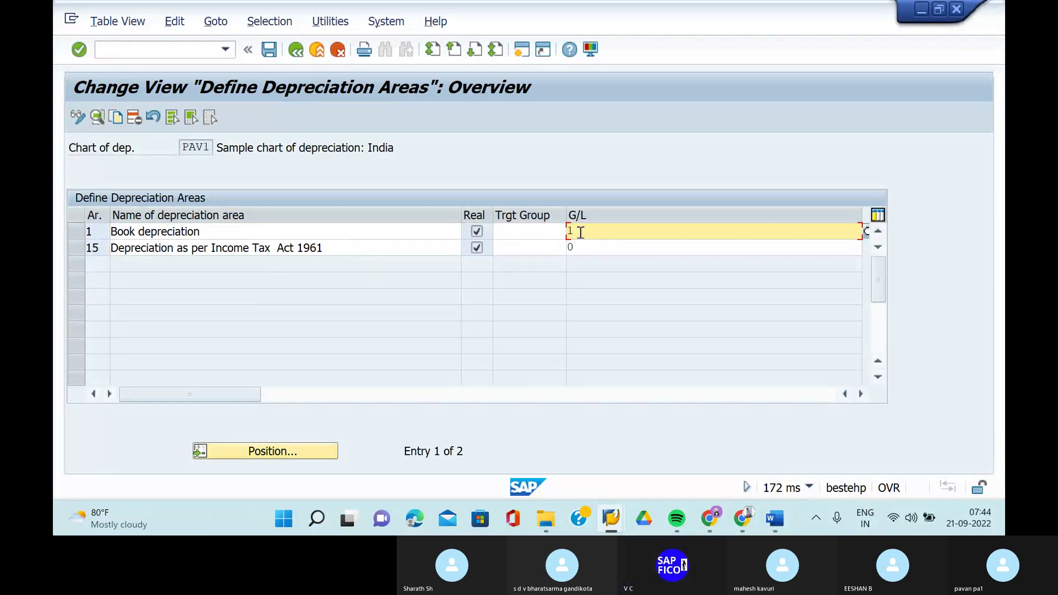
Switch directly to transaction SPRO and display the SAP Reference IMG.
left_click(201, 51)
type("/NS")
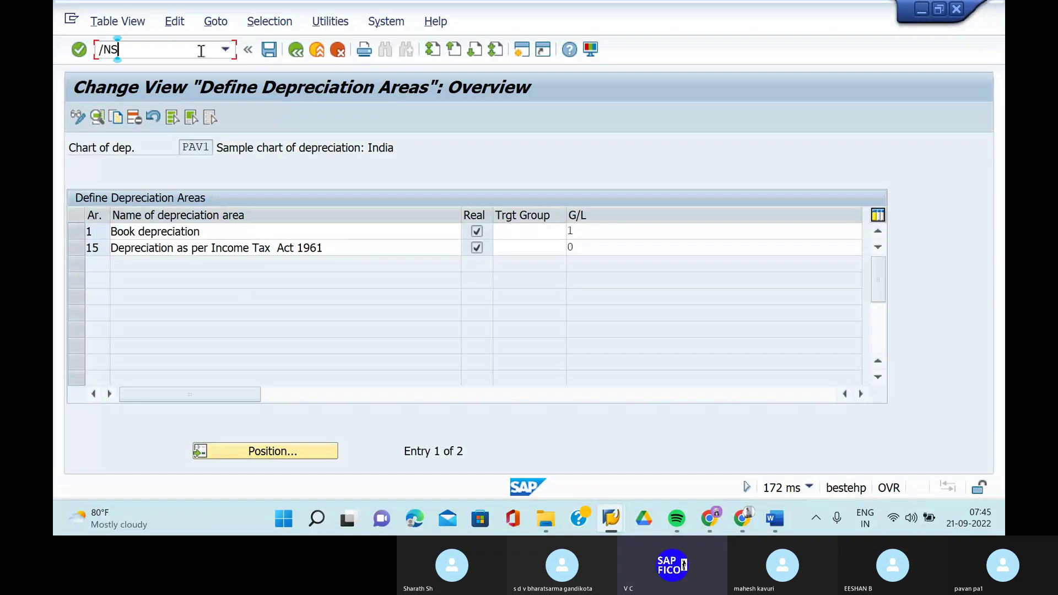
type("PRO")
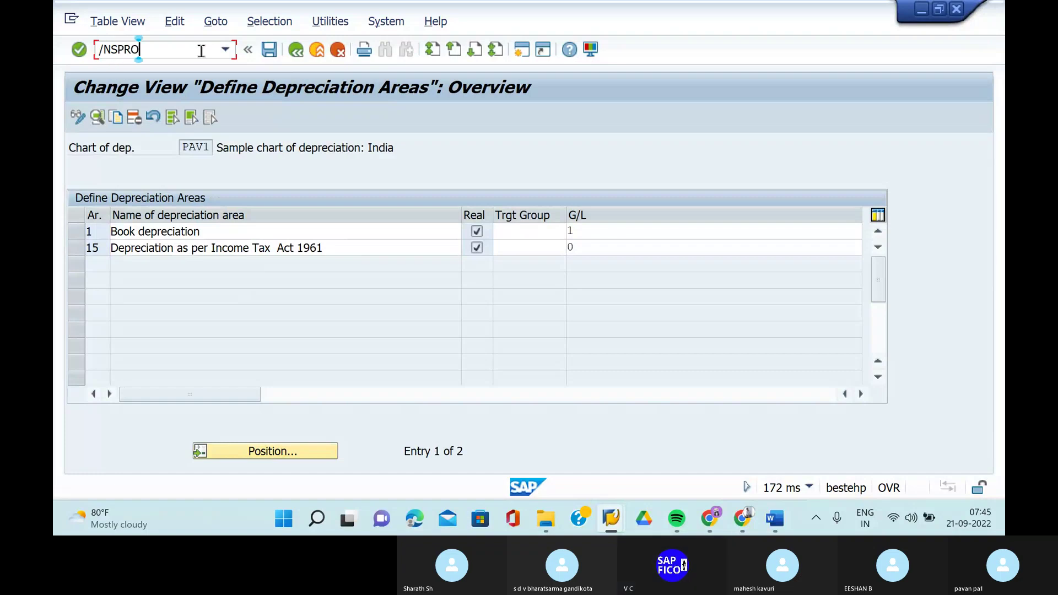
key("Return")
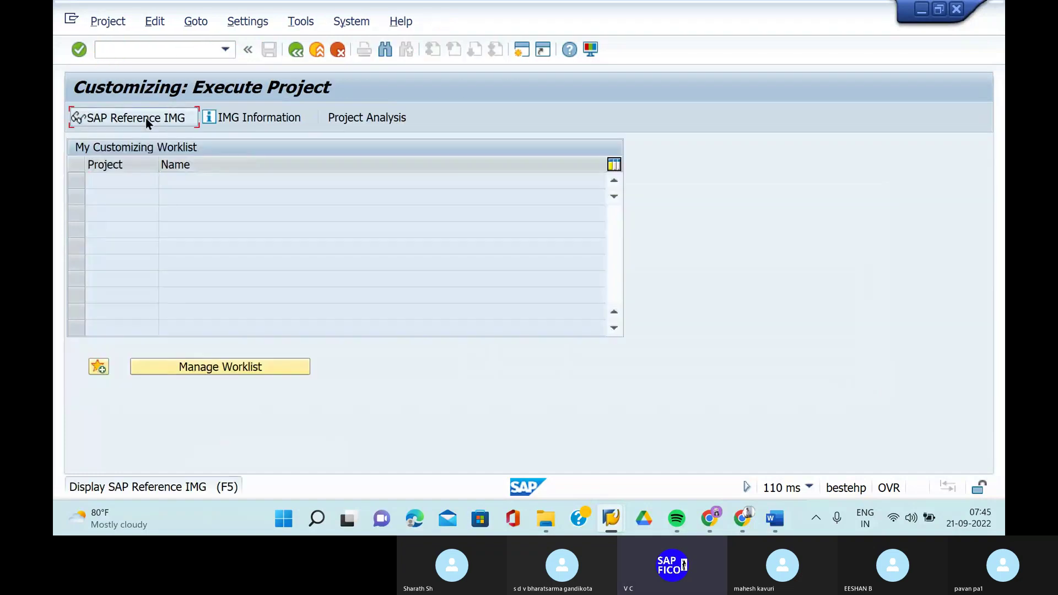
left_click(146, 118)
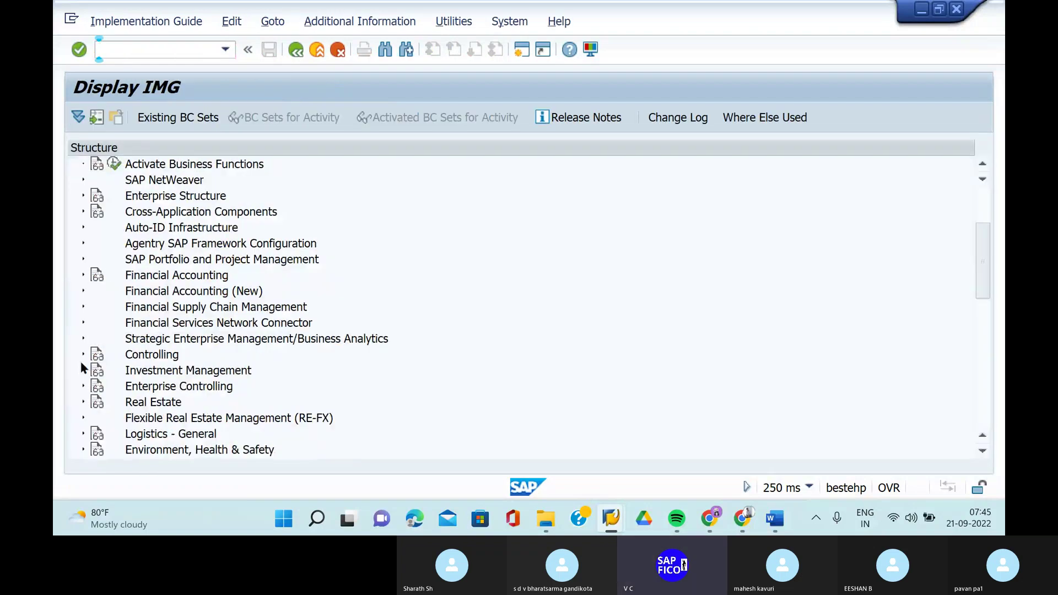
left_click(83, 291)
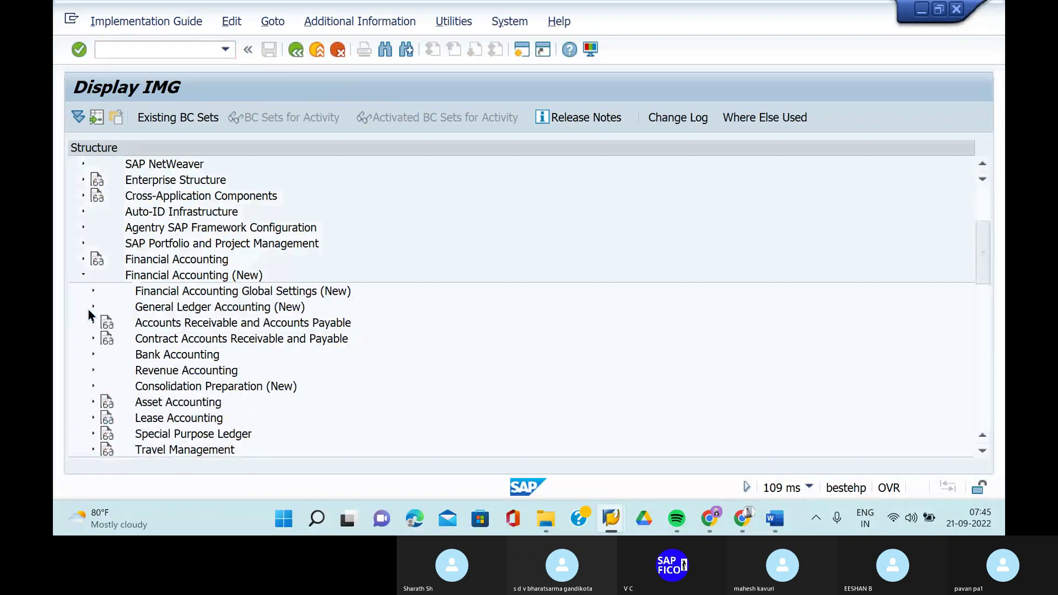
left_click(93, 292)
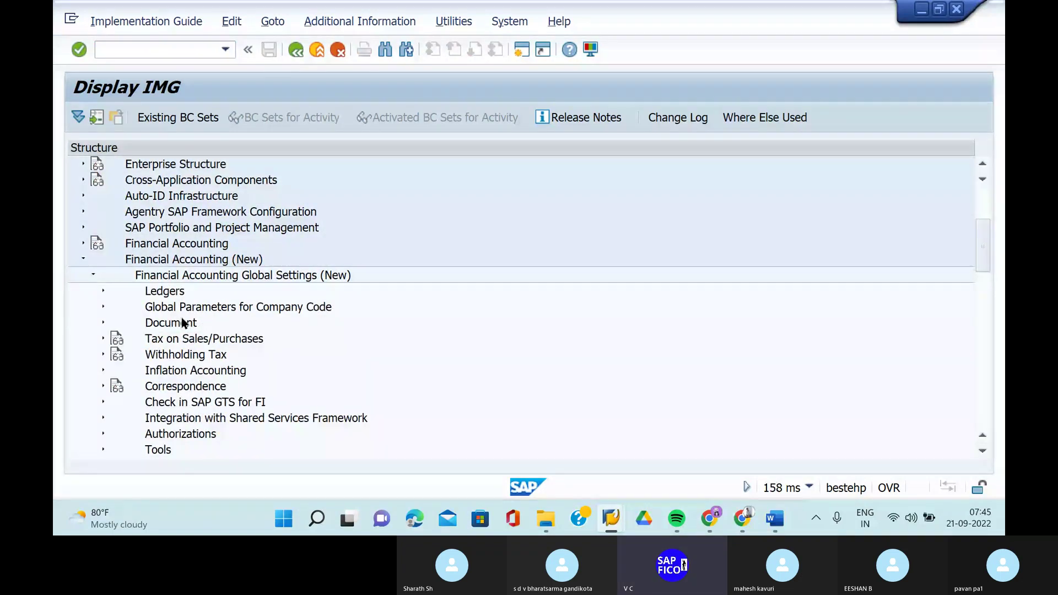
scroll(112, 253, "down", 2)
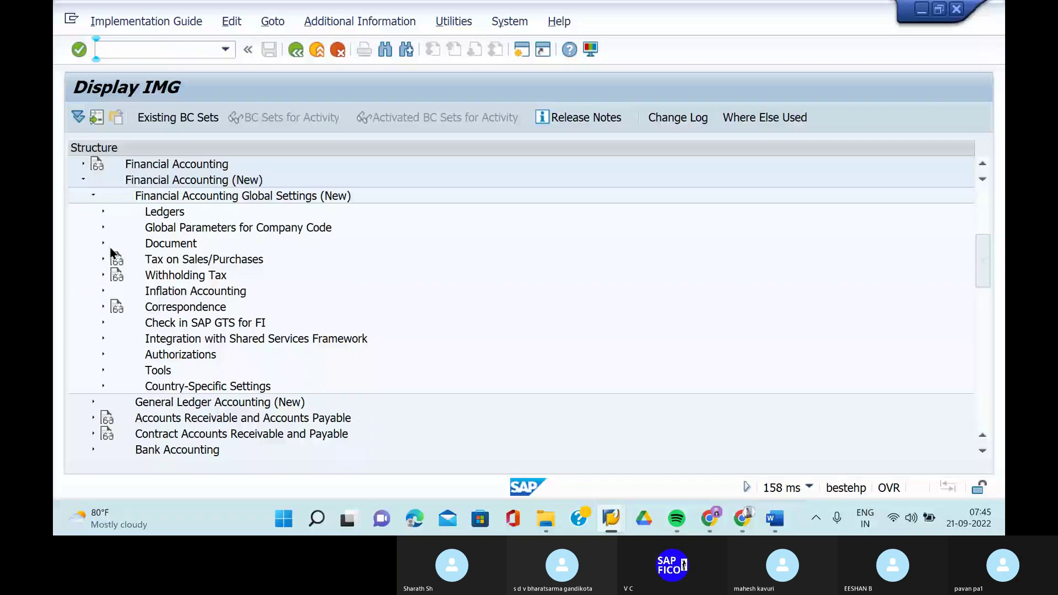
scroll(100, 275, "up", 3)
left_click(83, 291)
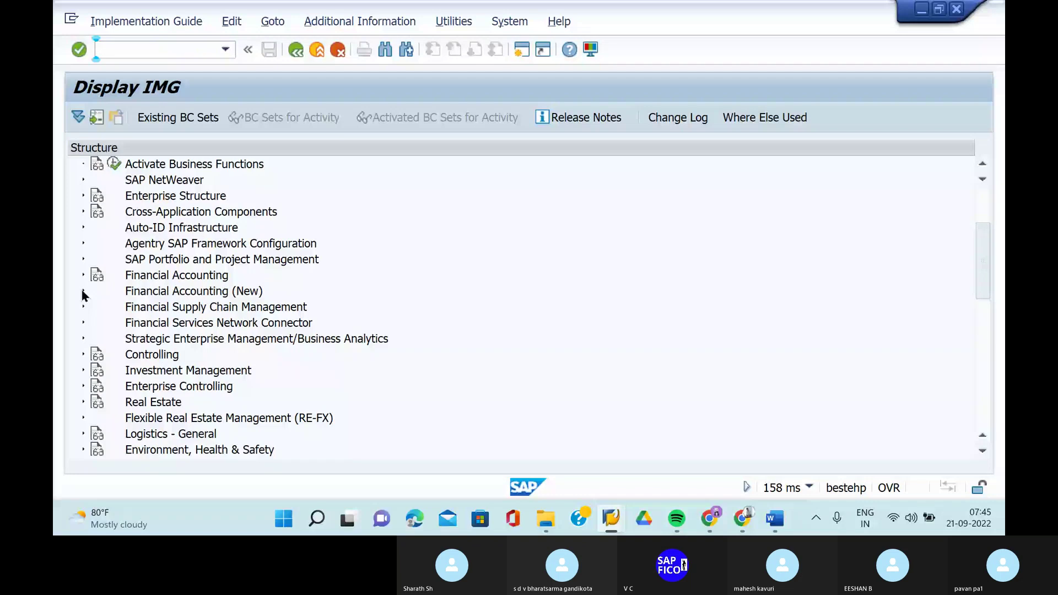
Open the activity Determine Depreciation Areas in the Asset Class under Financial Accounting (New), Asset Accounting, Valuation.
left_click(83, 292)
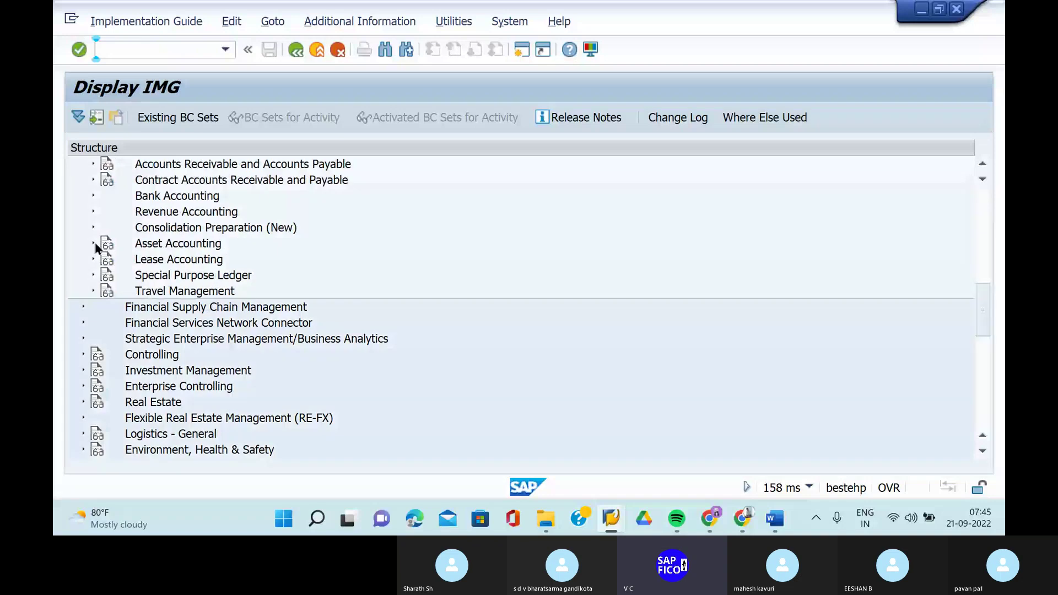
left_click(94, 243)
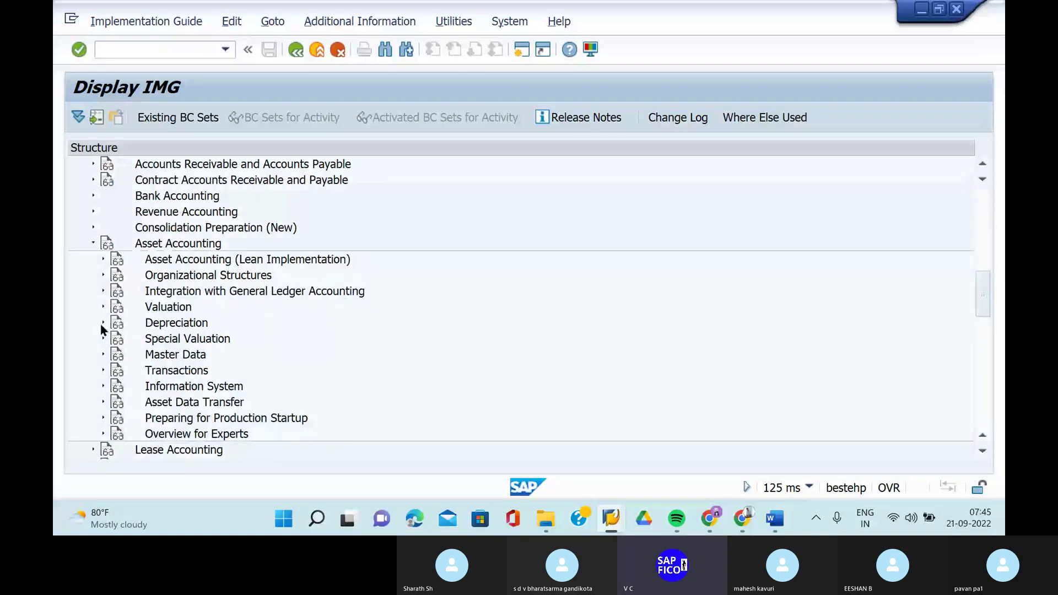
left_click(103, 323)
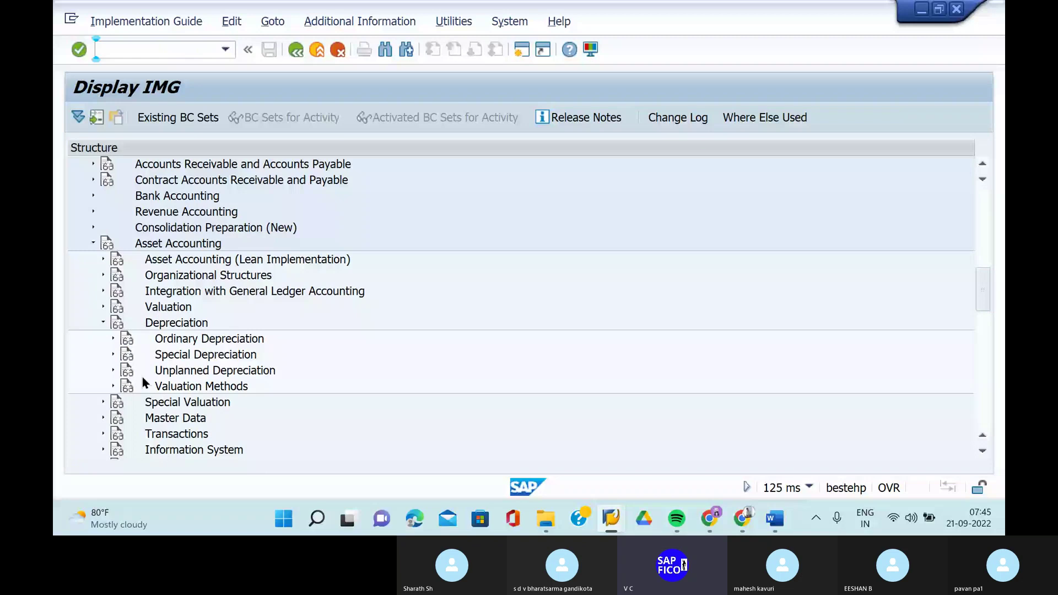
left_click(103, 263)
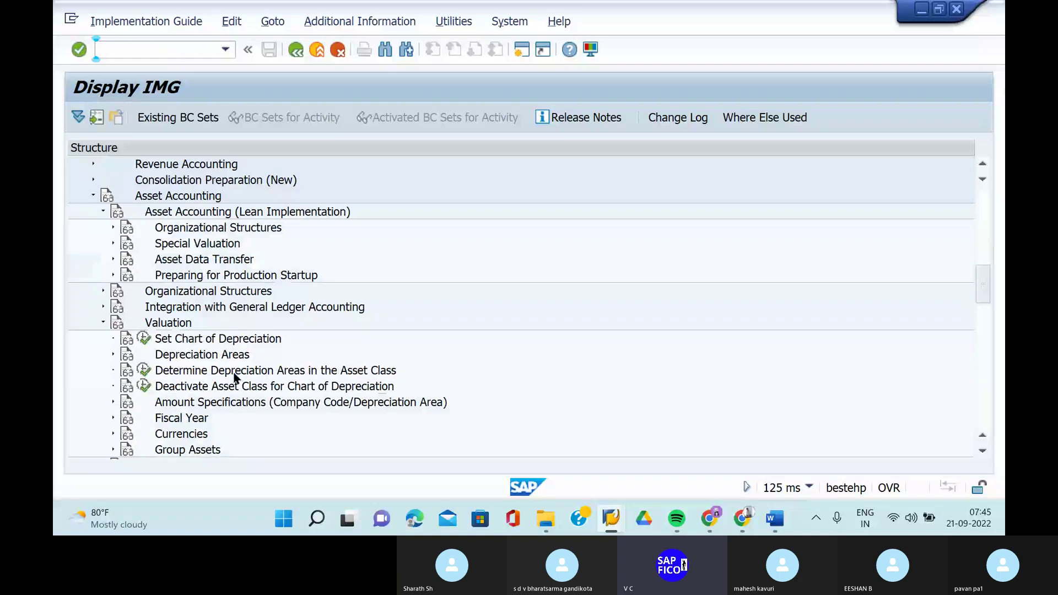
left_click(144, 372)
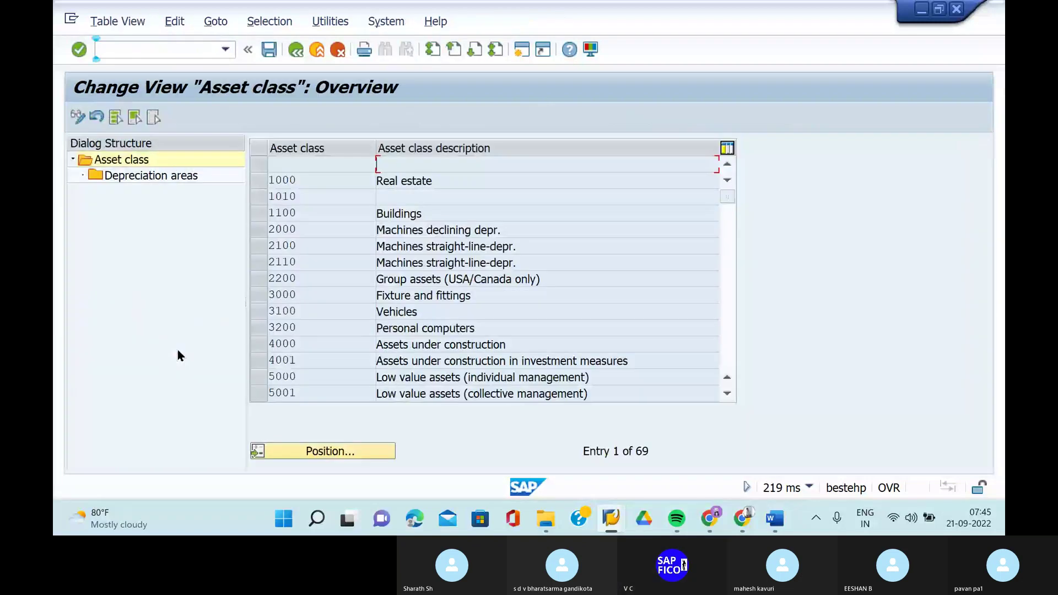
Open the entry dialog for positioning the overview on a specific asset class and move it lower.
left_click(342, 462)
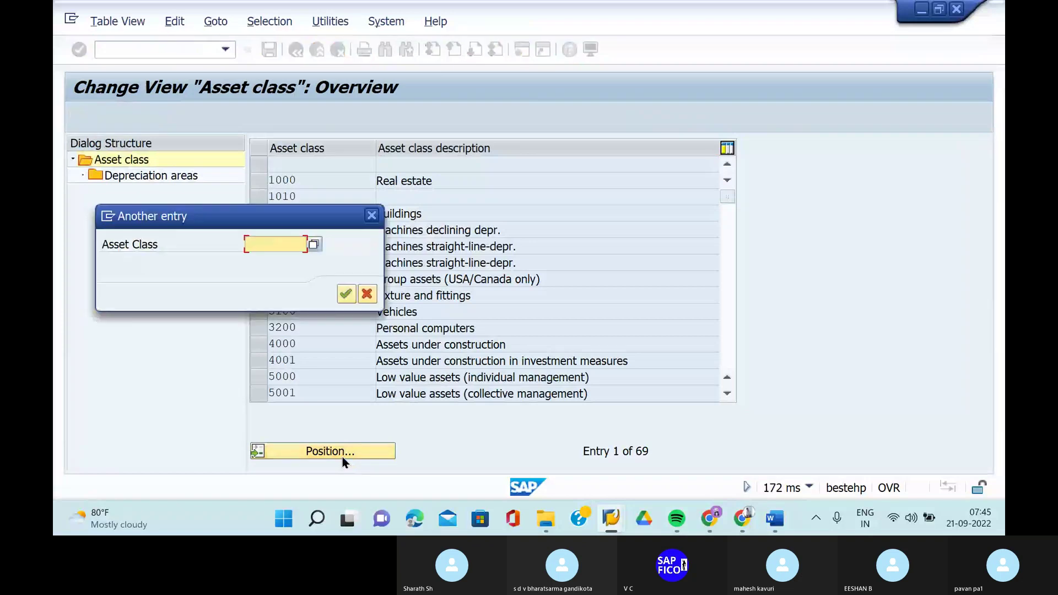
left_click_drag(281, 220, 271, 300)
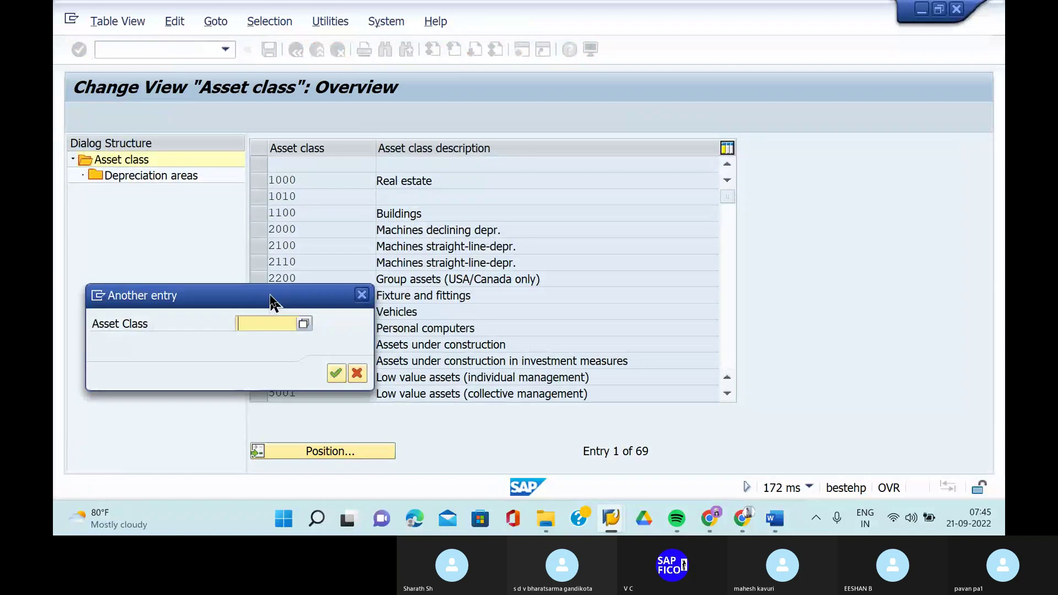